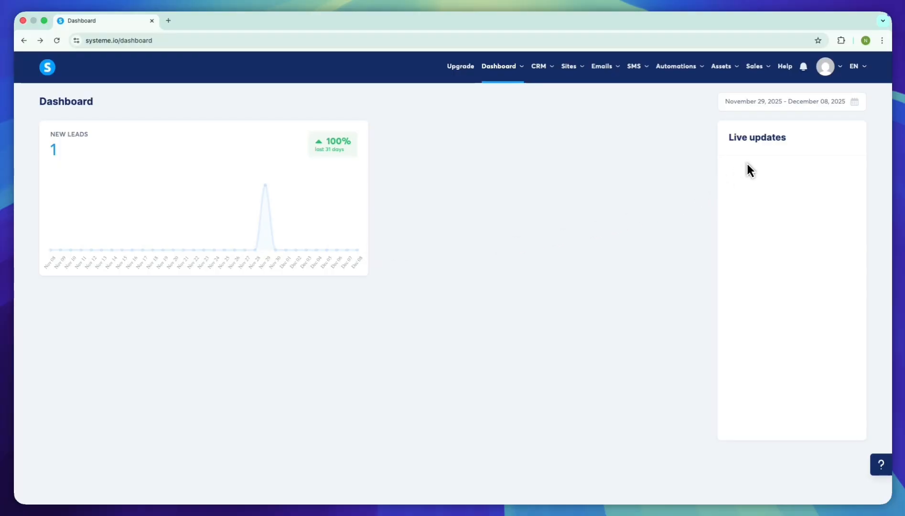
drag(763, 162, 790, 152)
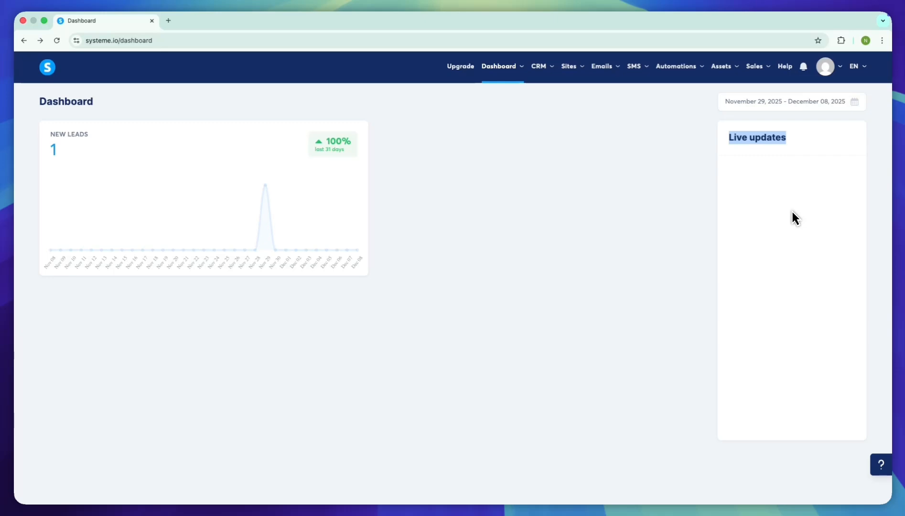
click(792, 212)
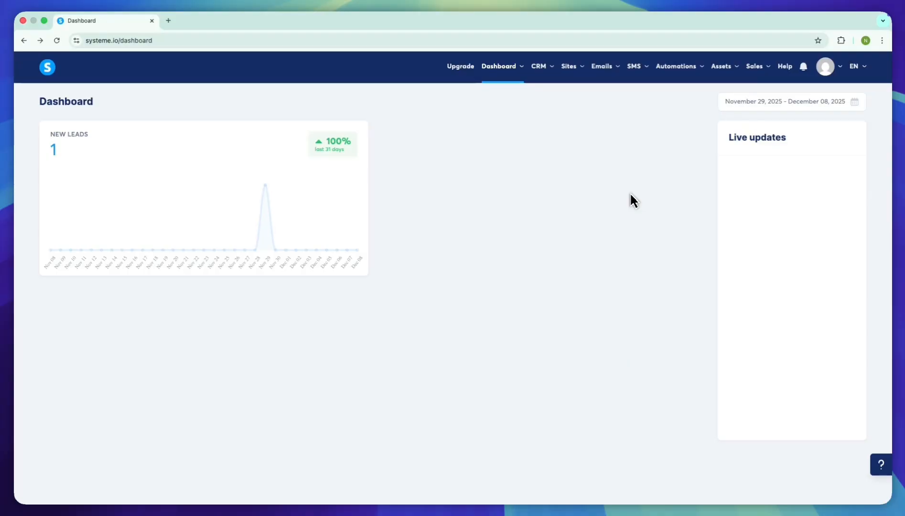
- Open the list of sales funnels and delete the existing PAN funnel
mouse_move(571, 69)
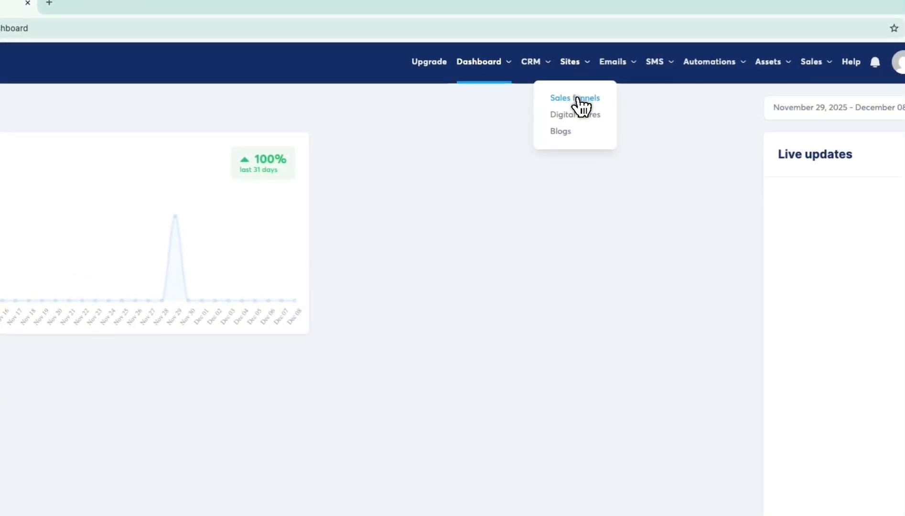
click(577, 98)
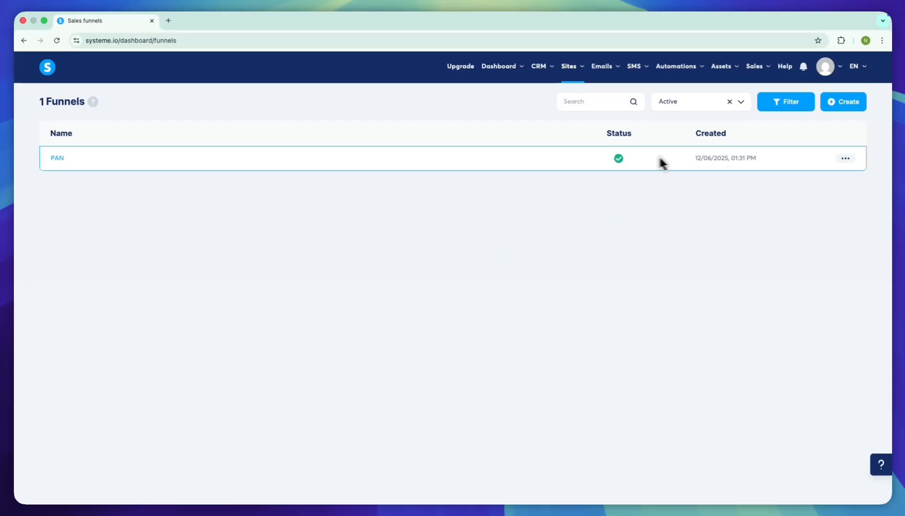
click(845, 158)
click(812, 246)
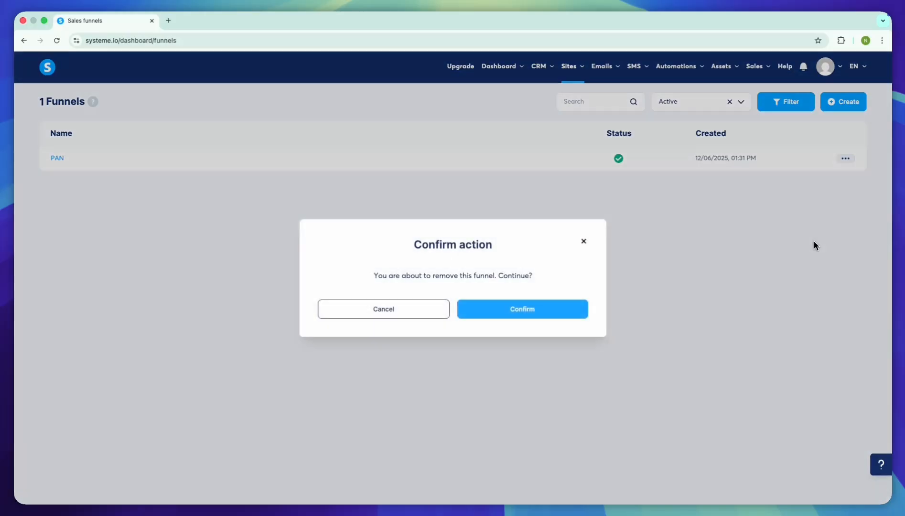
click(546, 311)
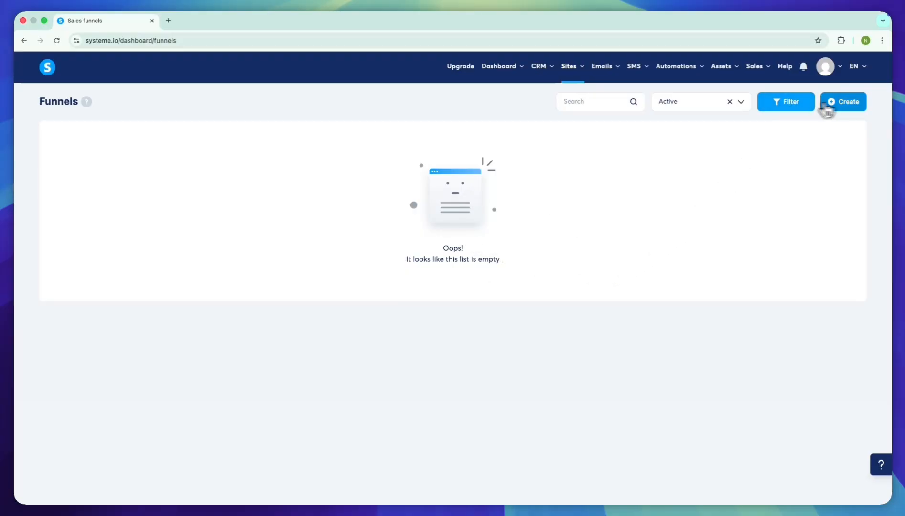
- Create a funnel named The Marketing Playbook Funnel with the goal Sell and the currency U.S. Dollar
click(836, 105)
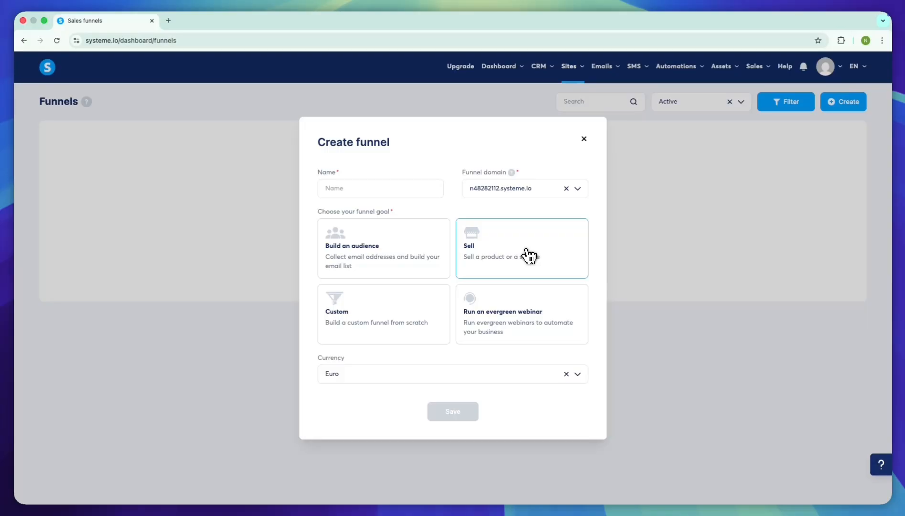
drag(394, 212, 313, 221)
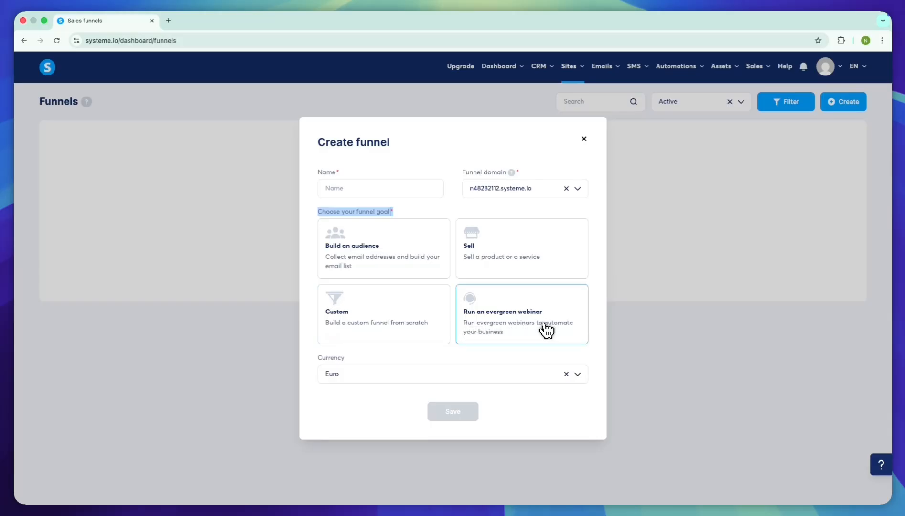
click(545, 263)
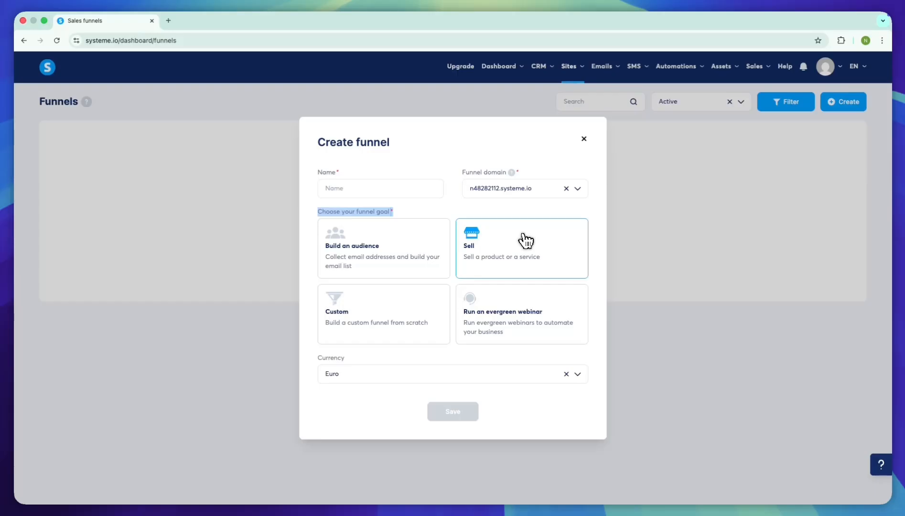
click(376, 182)
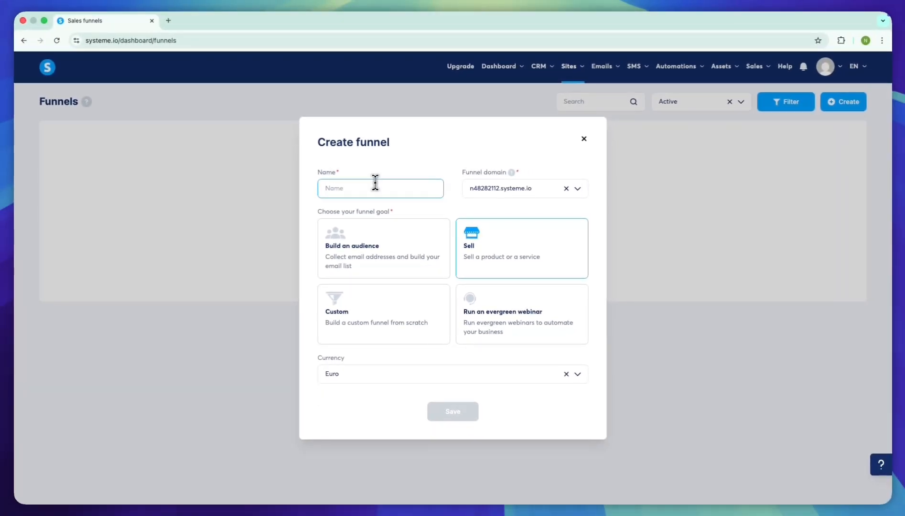
text(The Marketing Playbook Funnel)
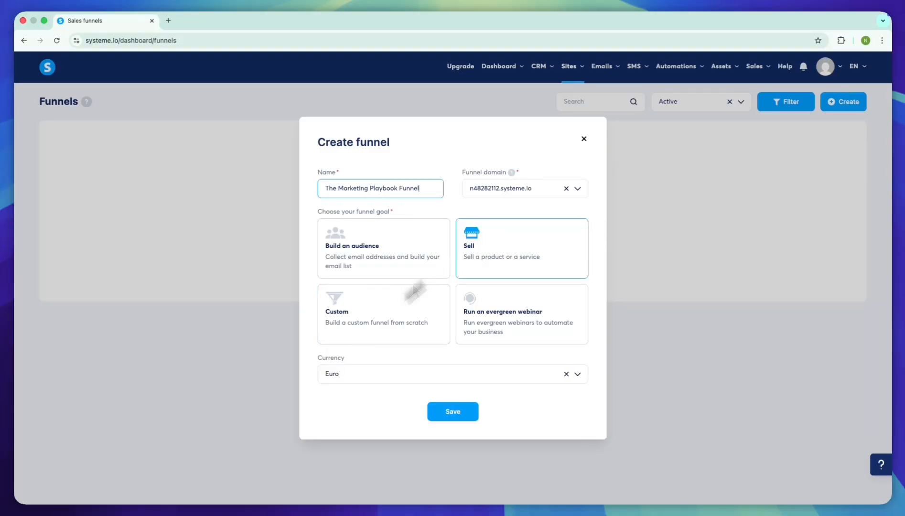
click(465, 376)
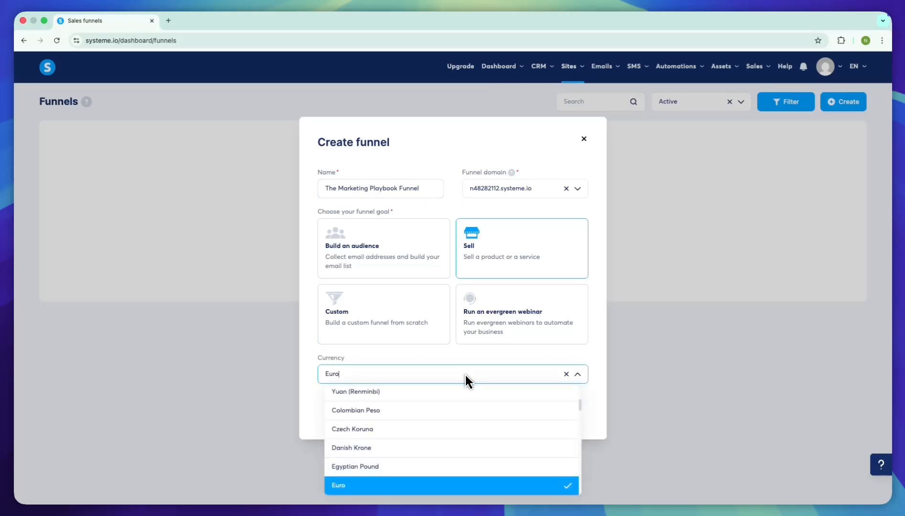
key(BackSpace)
click(471, 444)
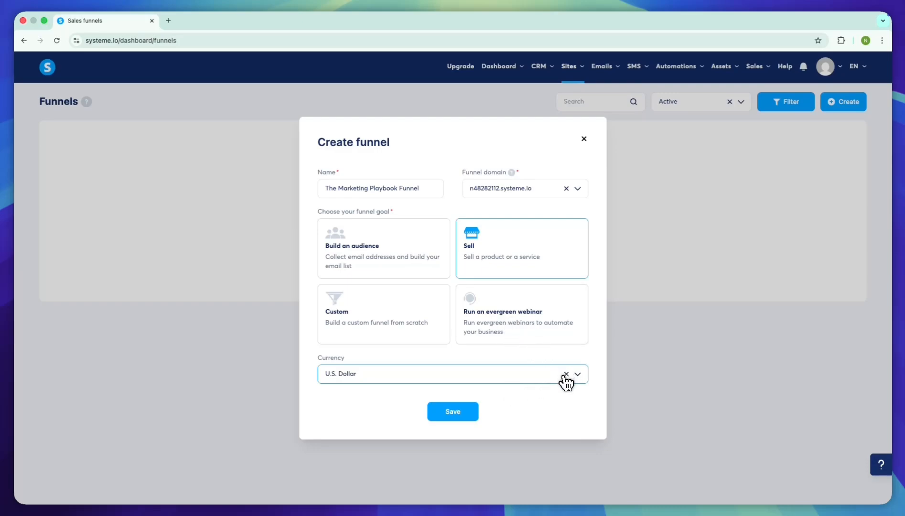
click(446, 412)
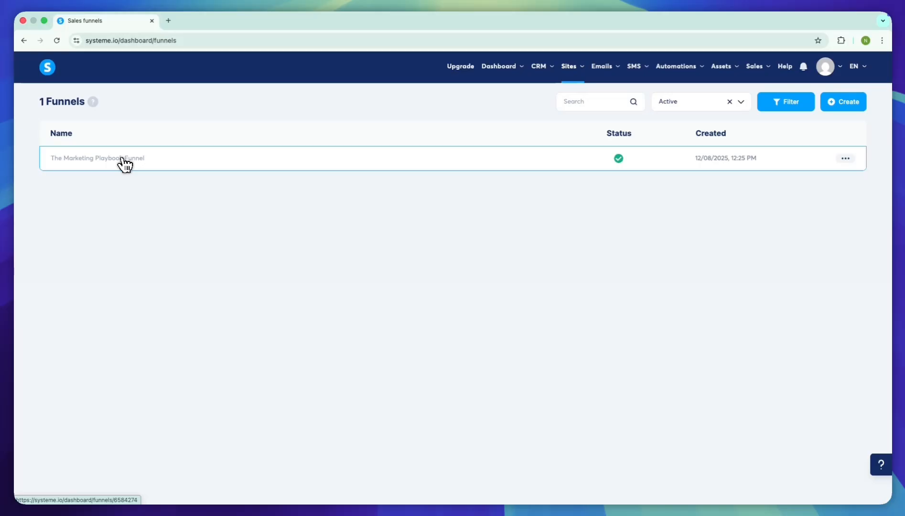
- Open The Marketing Playbook Funnel and check which actions are available for its Order Form step
click(121, 158)
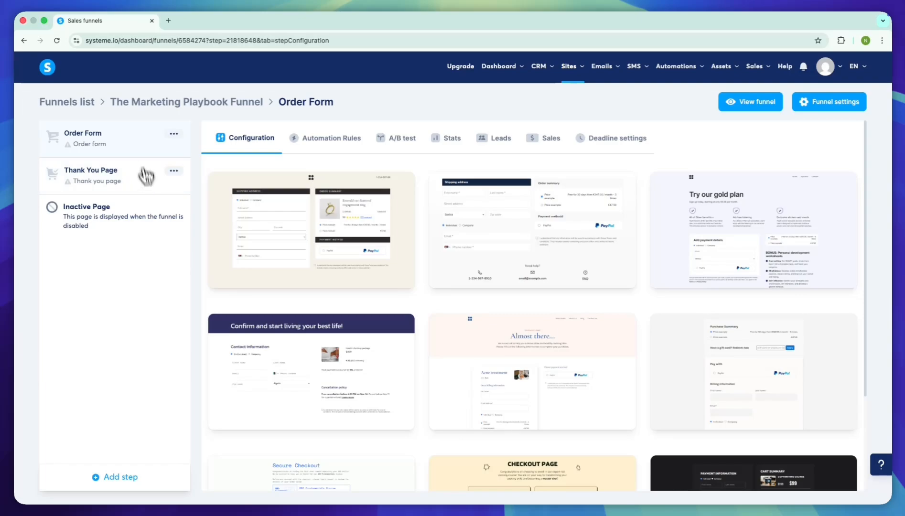
click(173, 134)
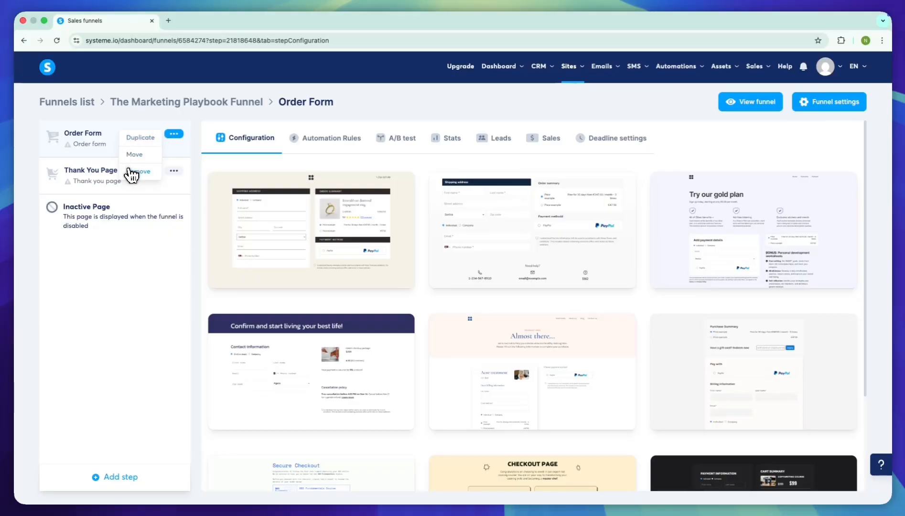
click(139, 293)
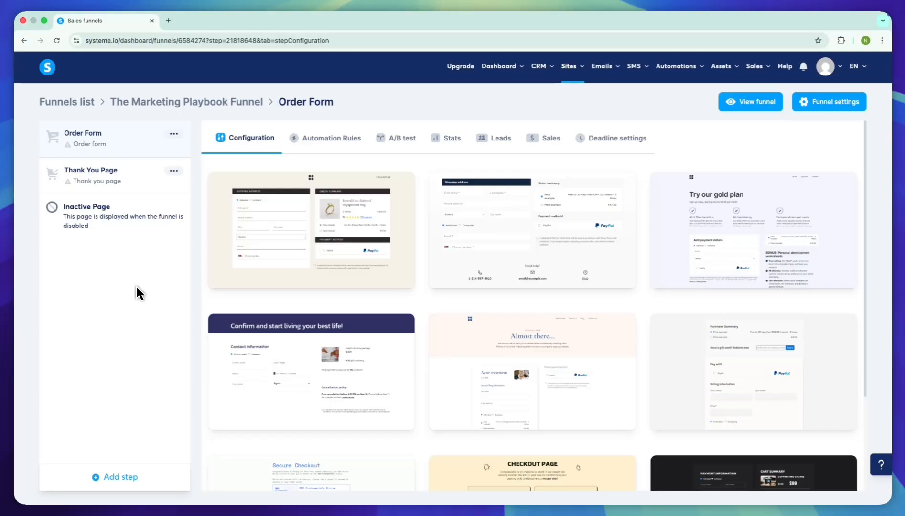
- Add a template-based funnel step named Sales Page with the type Sales page and move it ahead of the Order Form
click(137, 477)
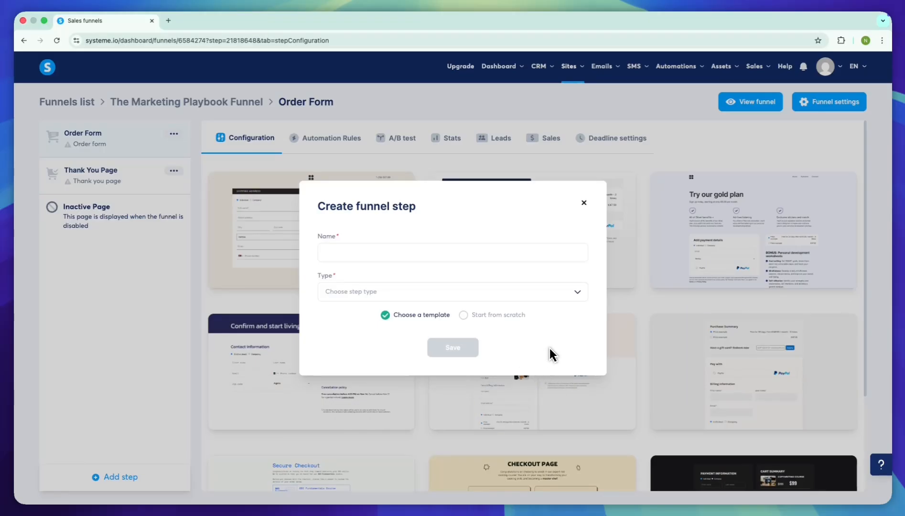
click(495, 248)
text(Sales Page)
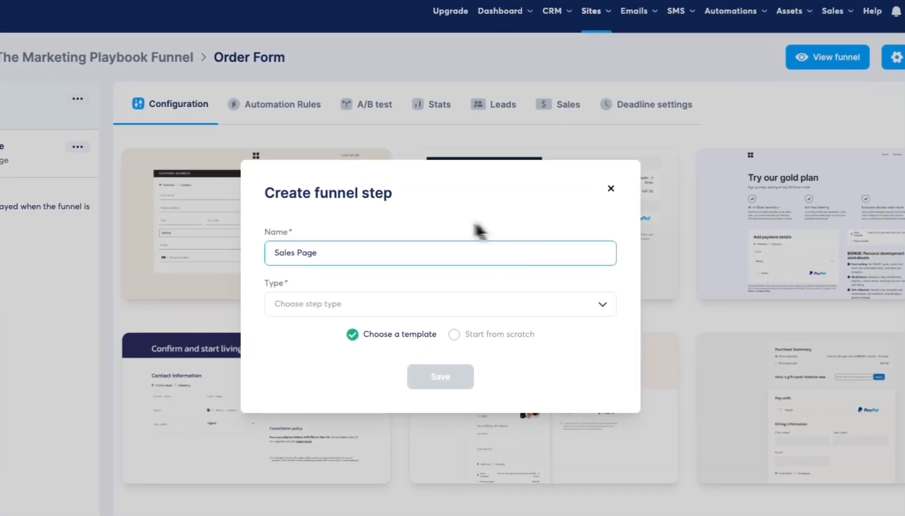
click(567, 307)
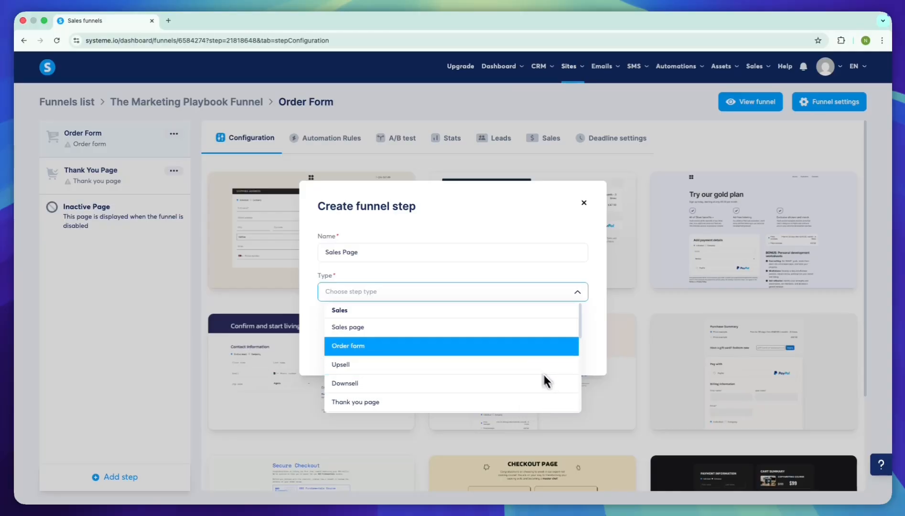
click(503, 334)
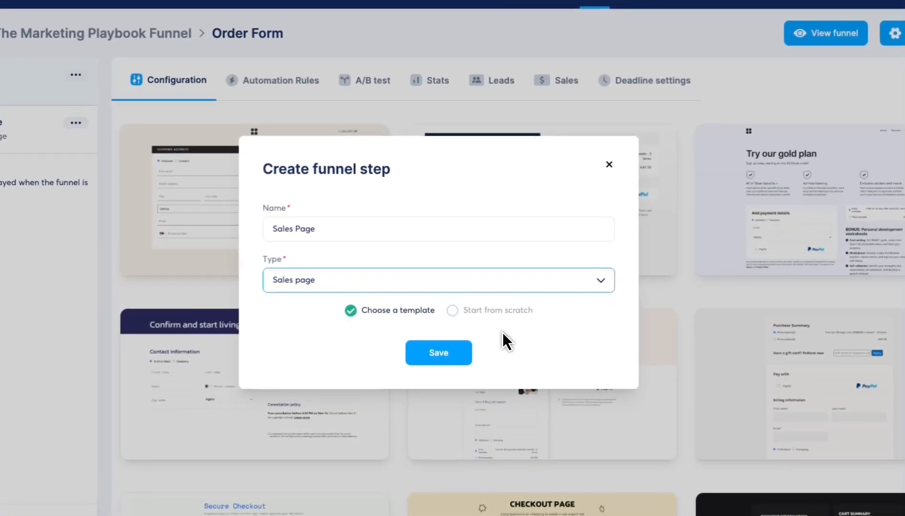
click(451, 353)
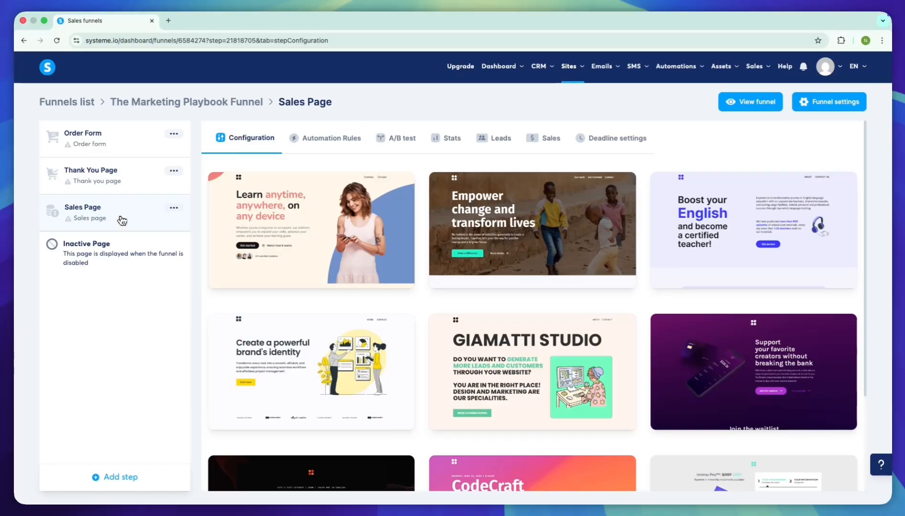
drag(122, 220, 120, 149)
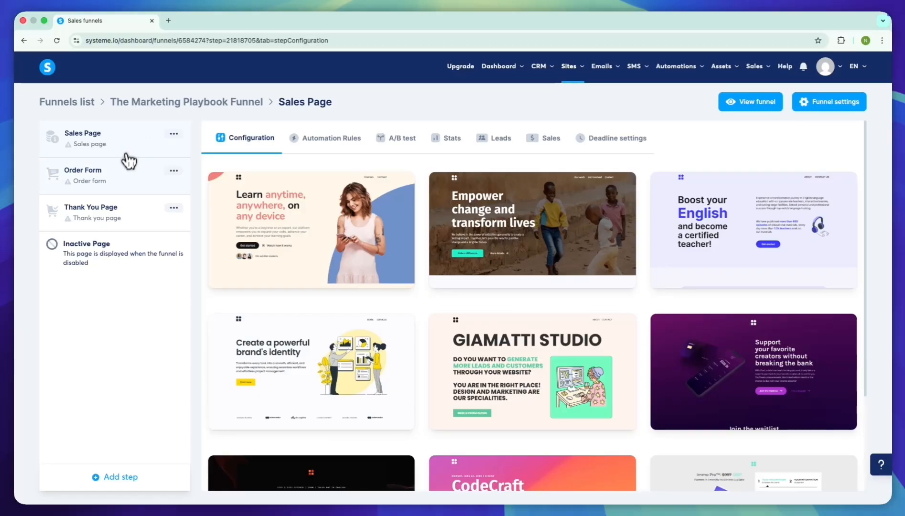
- Look at the templates offered for the Order Form and Thank You Page steps, then return to the Sales Page step
click(127, 174)
click(126, 207)
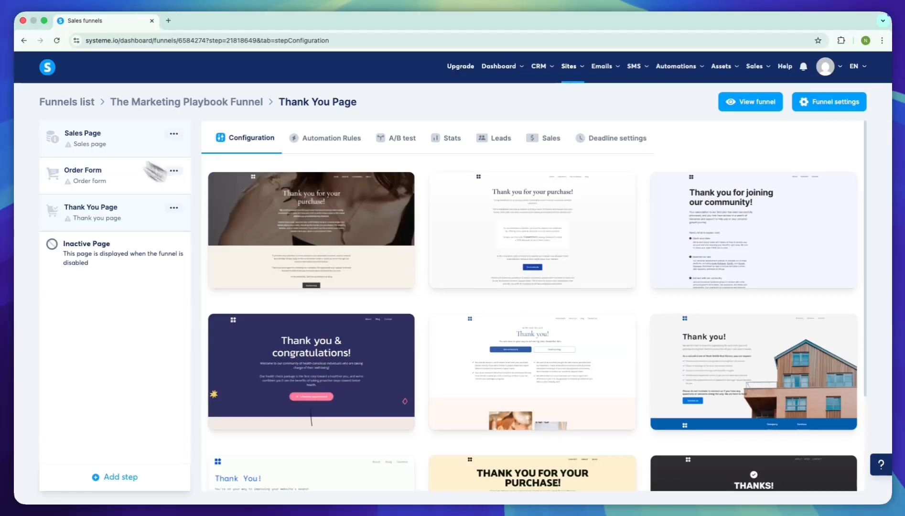
click(118, 145)
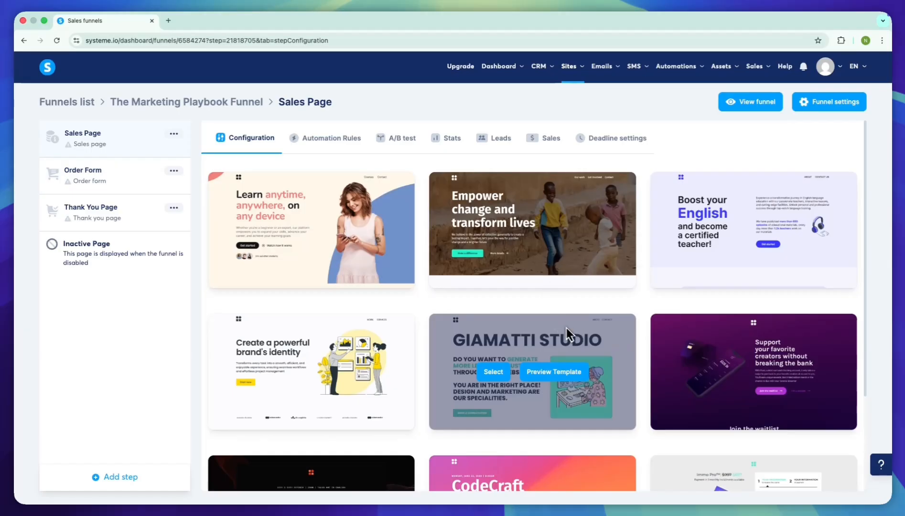
- Browse further sales page templates and apply the "Creating Effective and Beautiful Designs" book template to the Sales Page step
scroll(563, 330, down, 2)
scroll(562, 330, down, 1)
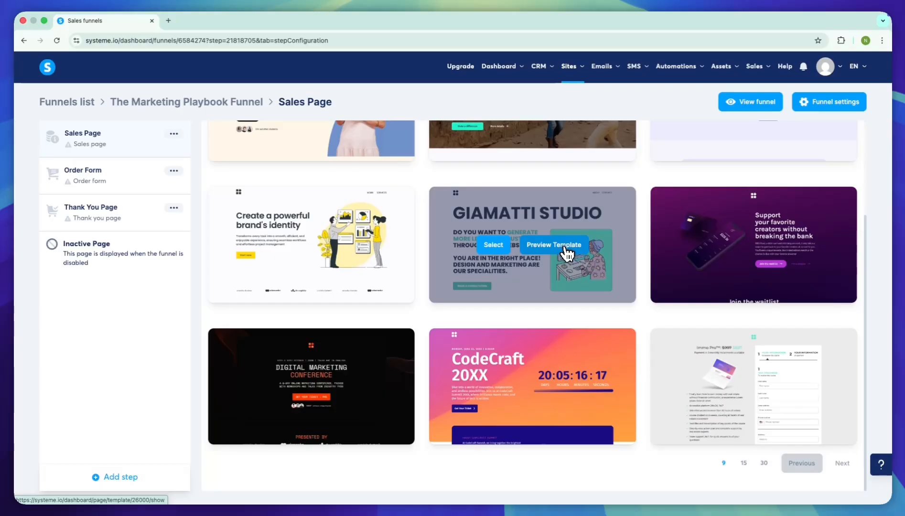
click(842, 463)
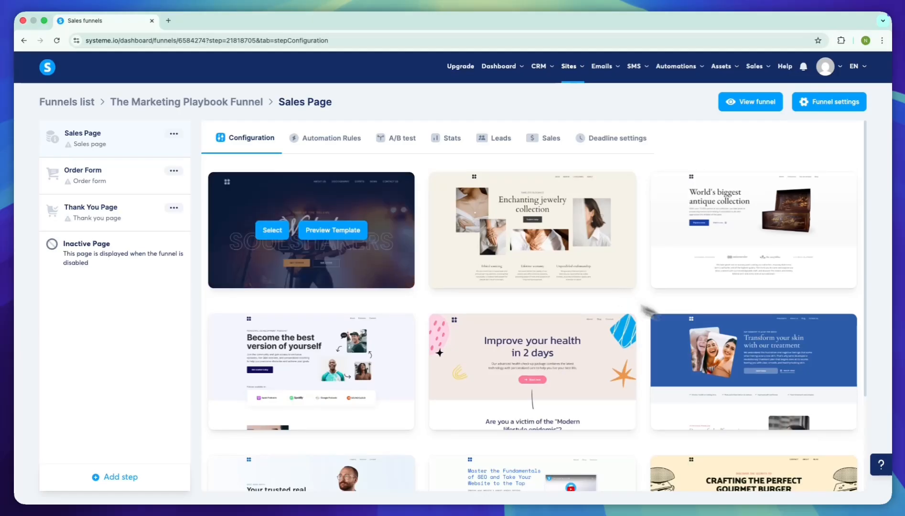
click(272, 229)
scroll(591, 303, down, 10)
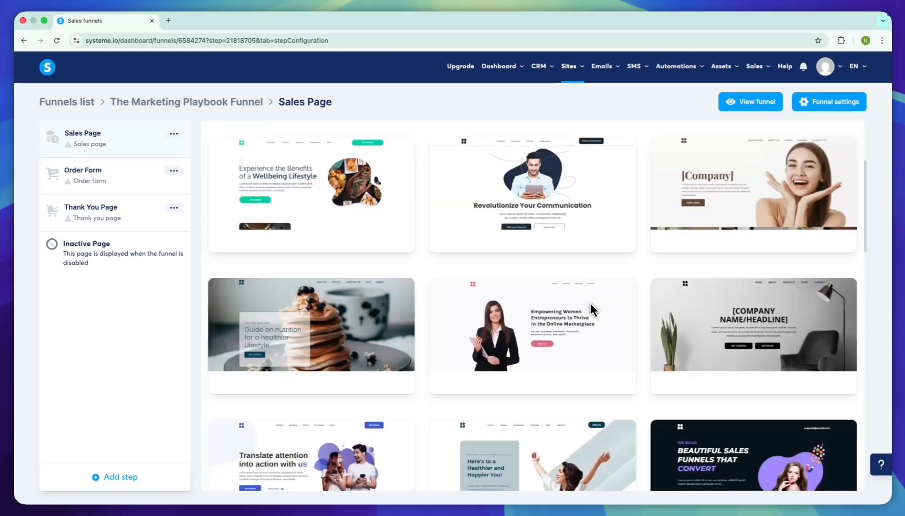
scroll(590, 303, down, 12)
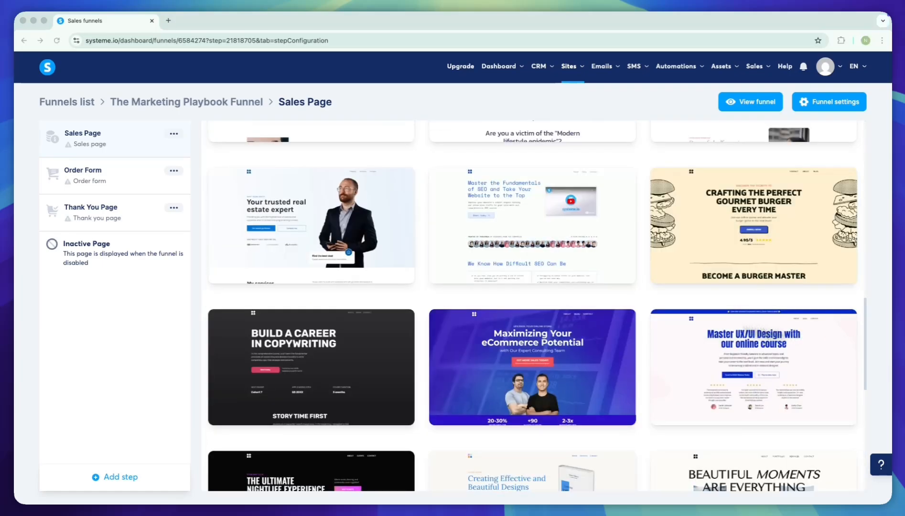
scroll(599, 308, down, 5)
scroll(599, 310, down, 2)
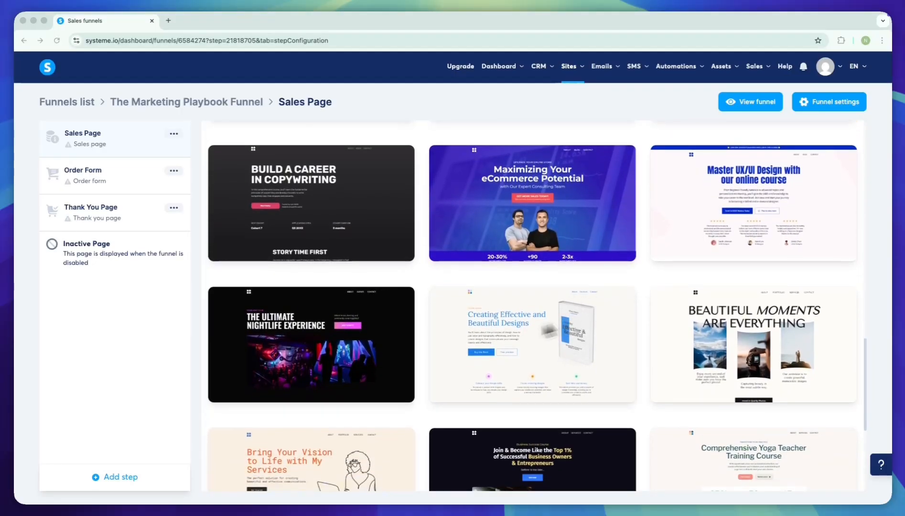
mouse_move(598, 336)
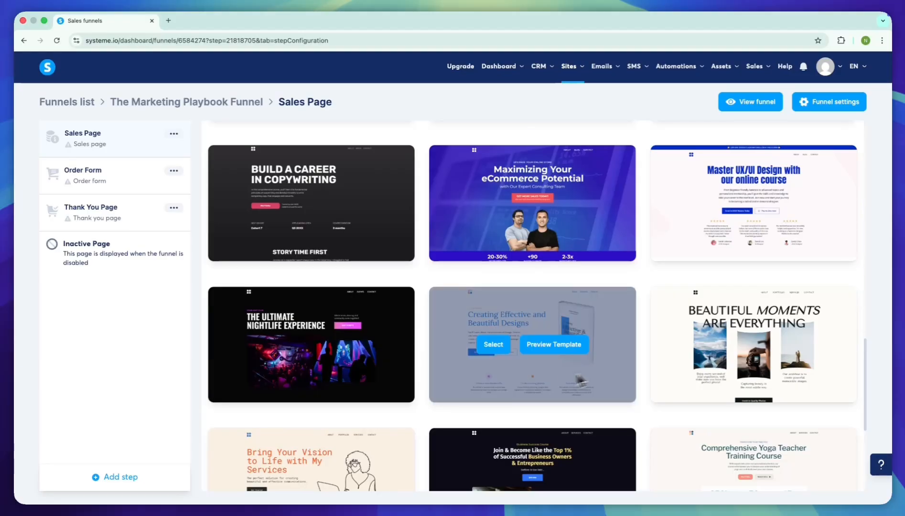
click(498, 351)
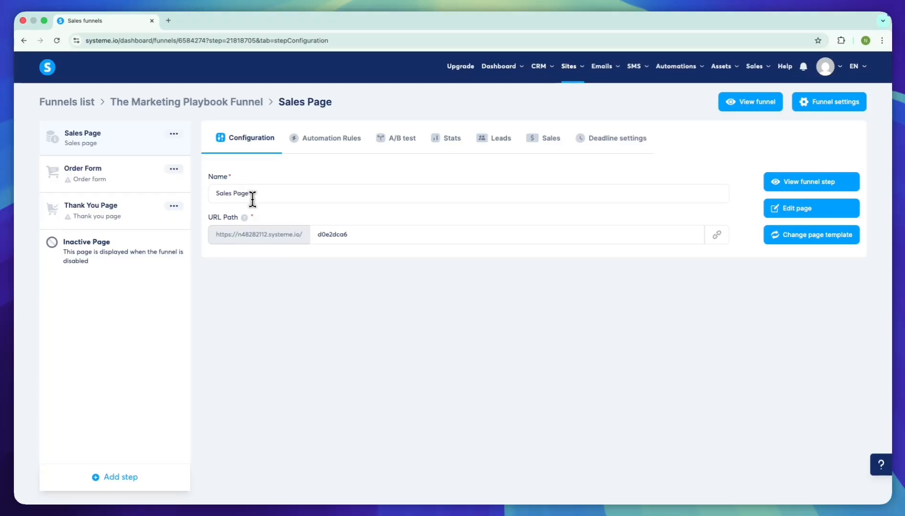
- Replace the Sales Page step's name with The Smart Marketing Playbook
click(282, 197)
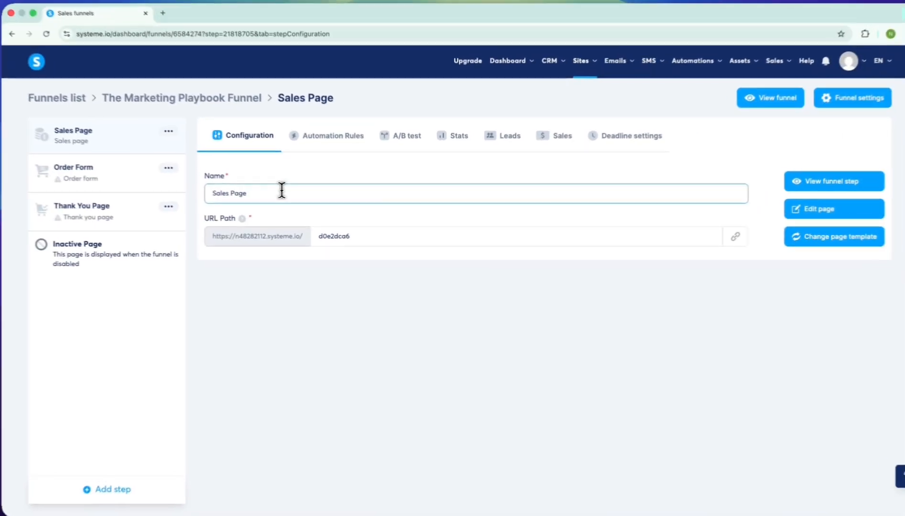
key(ctrl+a)
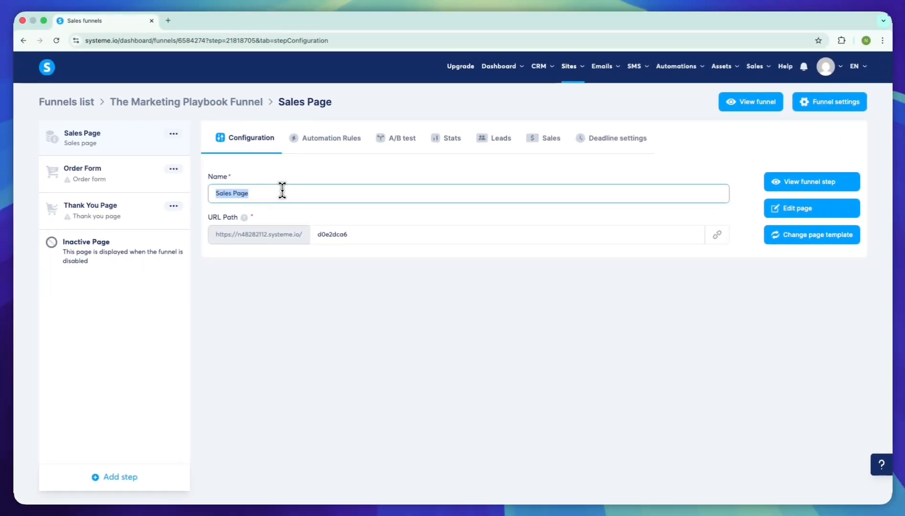
text(The Smart Marketing Playbook)
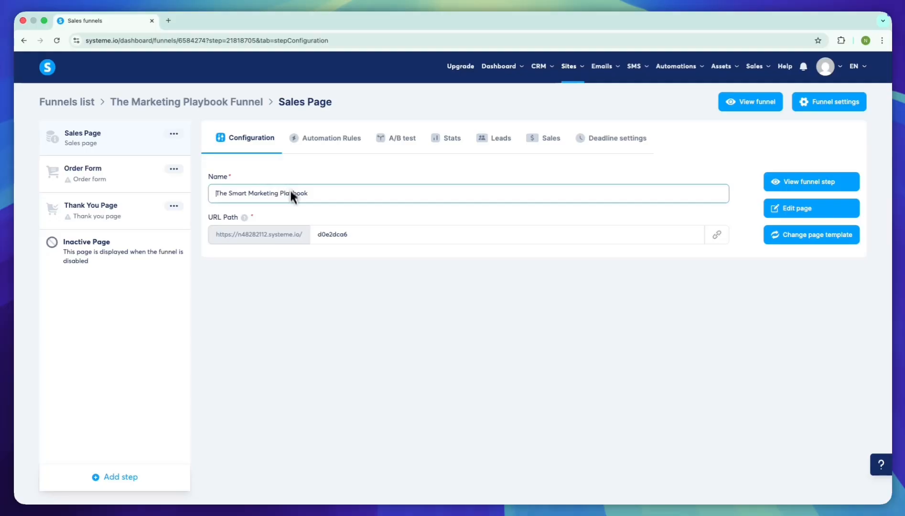
- Apply the new name of the sales page step and set its URL path to marketingplaybook
click(339, 281)
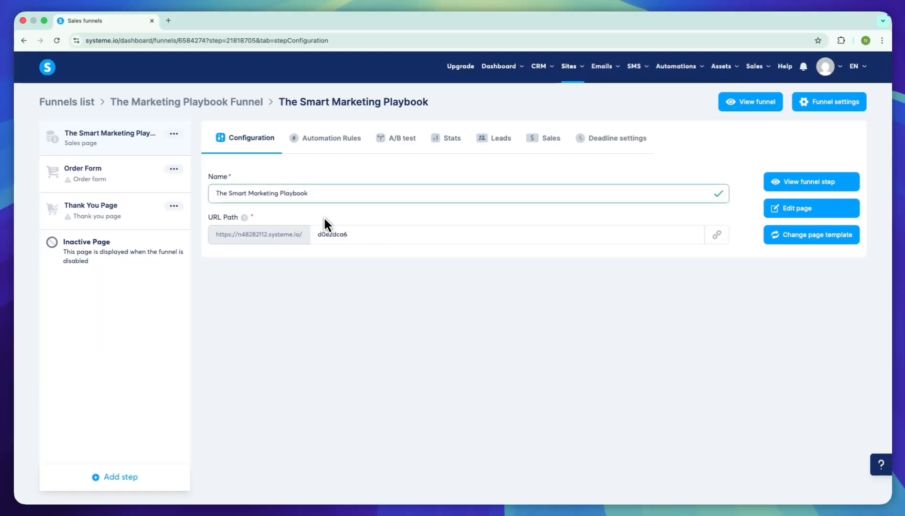
click(378, 237)
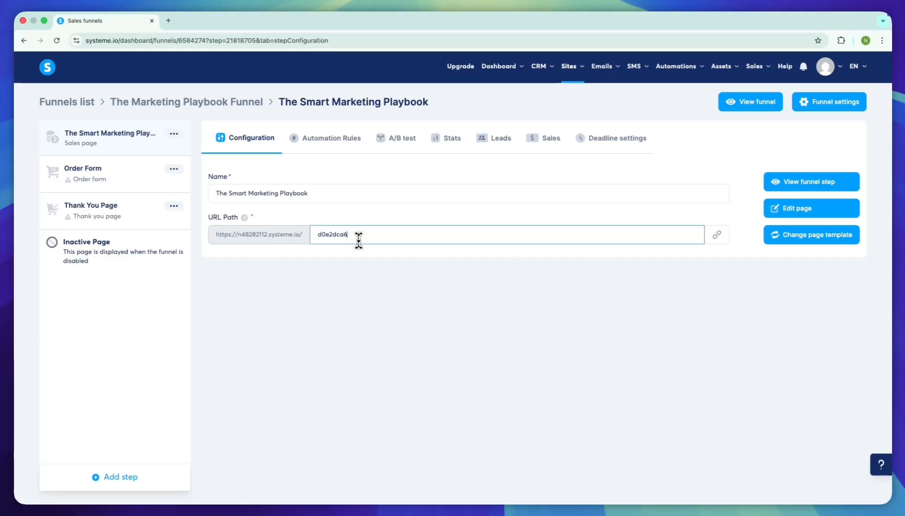
key(super+a)
text(ma)
click(394, 280)
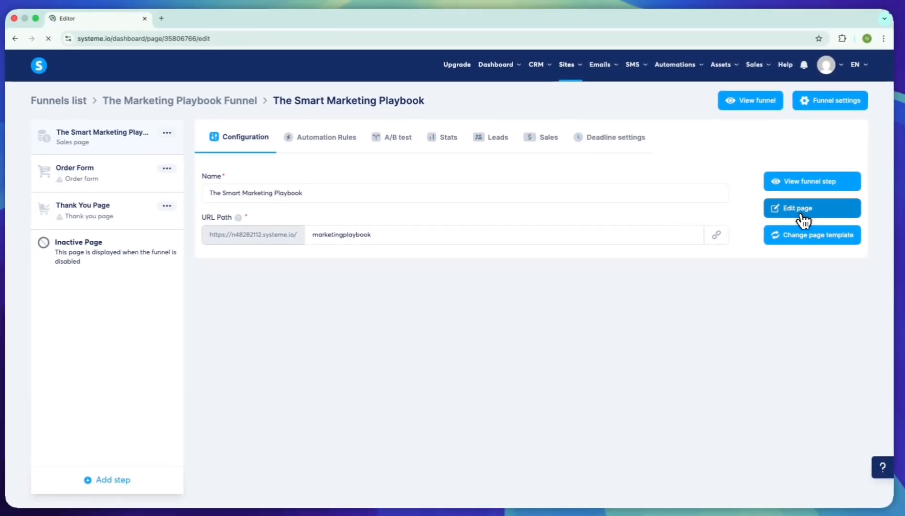
- Open the sales page in the page editor and look through the template's sections
click(804, 217)
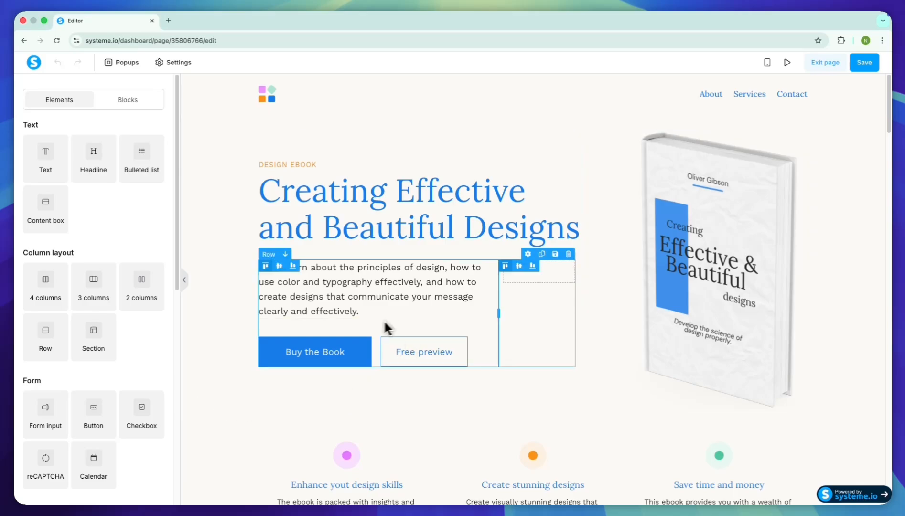
scroll(216, 309, down, 2)
scroll(216, 311, down, 4)
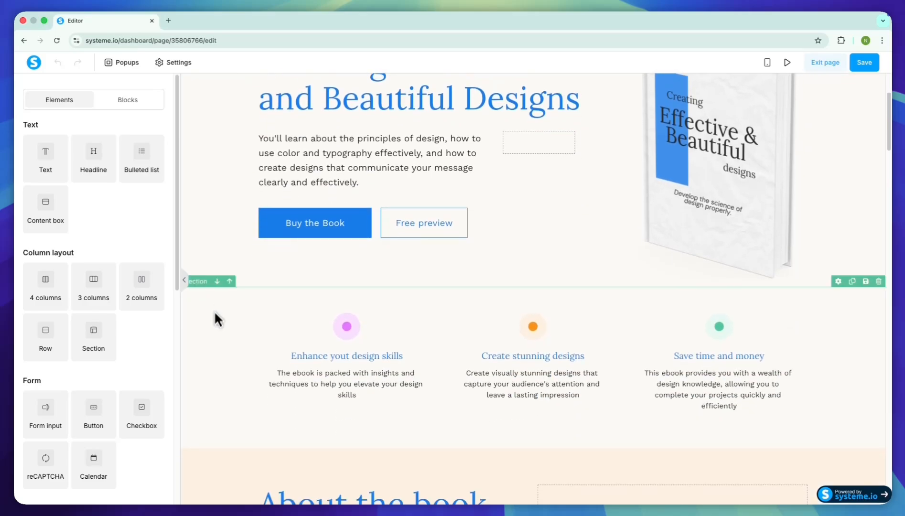
scroll(216, 329, down, 5)
scroll(212, 350, down, 3)
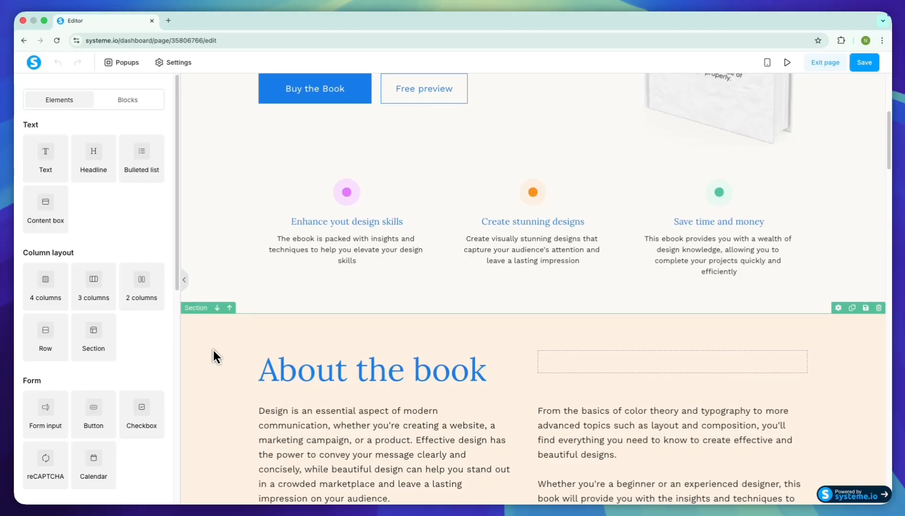
scroll(214, 355, down, 13)
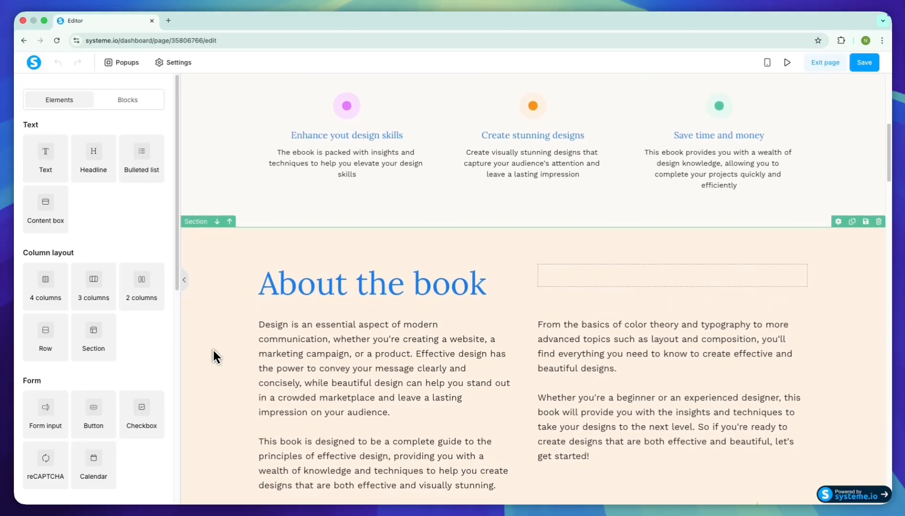
scroll(220, 329, down, 8)
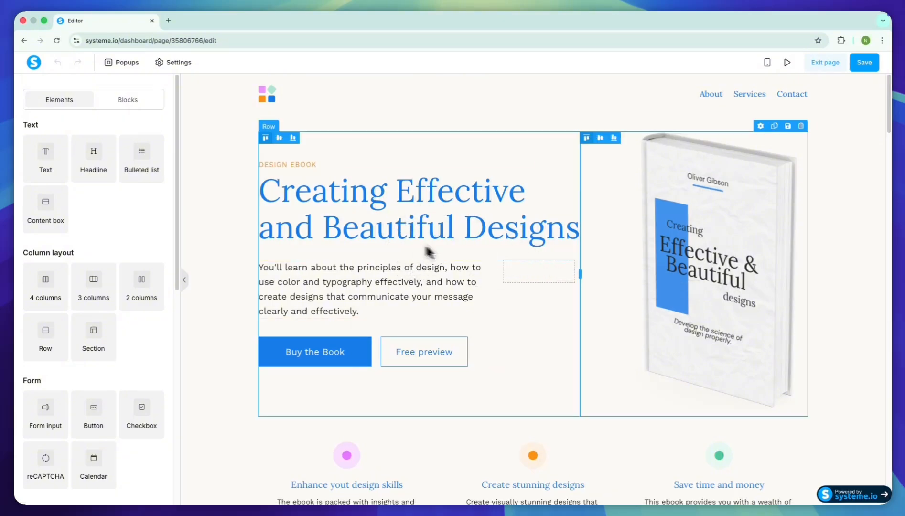
- Replace the main headline text with The Smart Marketing Playbook
click(390, 213)
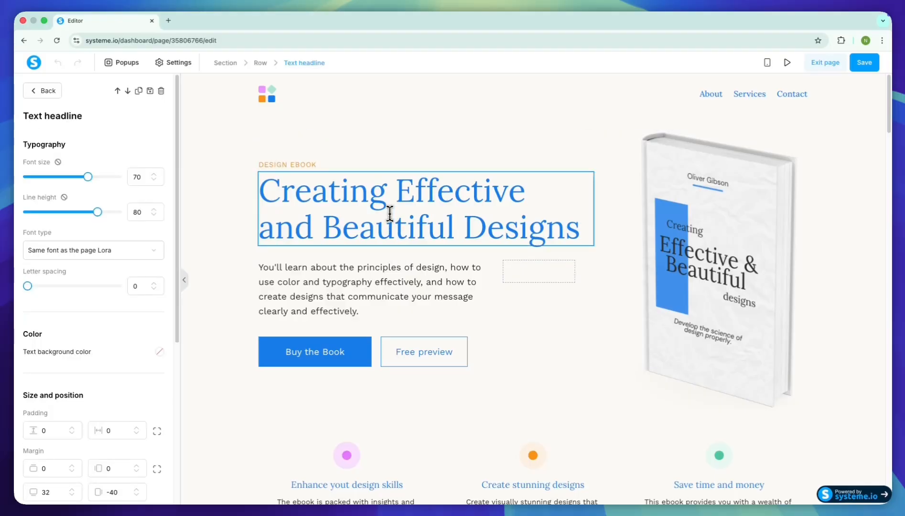
key(super+a)
text(The Smart Marketing Playbook)
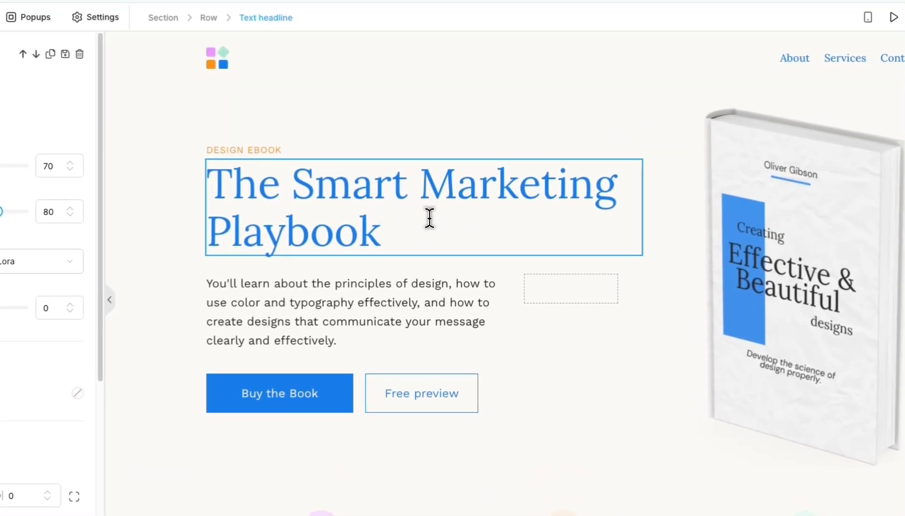
- Set the whole headline's font size to 68 and its line height to 79
key(super+a)
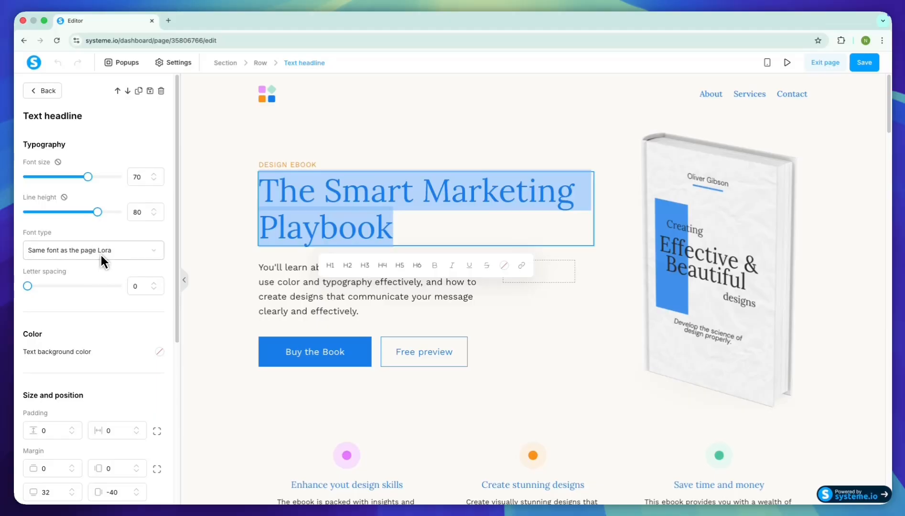
scroll(93, 289, down, 1)
scroll(97, 296, up, 1)
drag(88, 177, 96, 176)
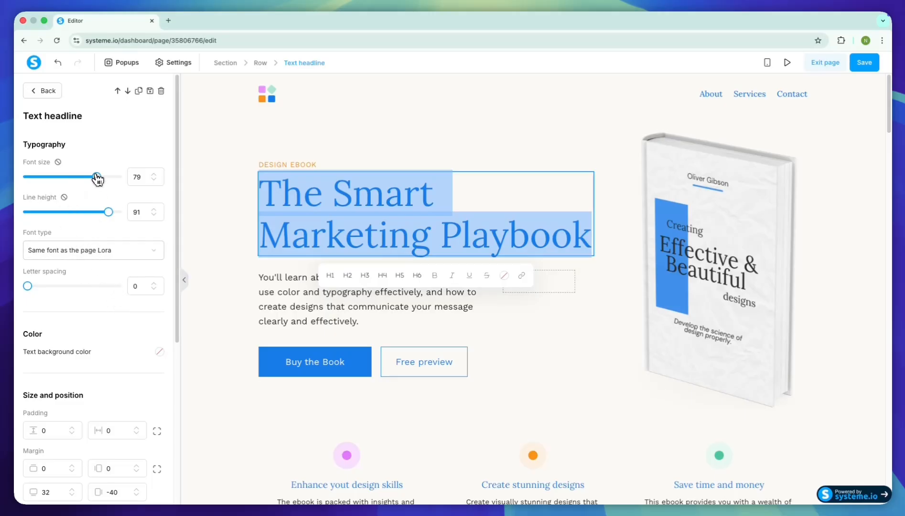
drag(96, 176, 86, 177)
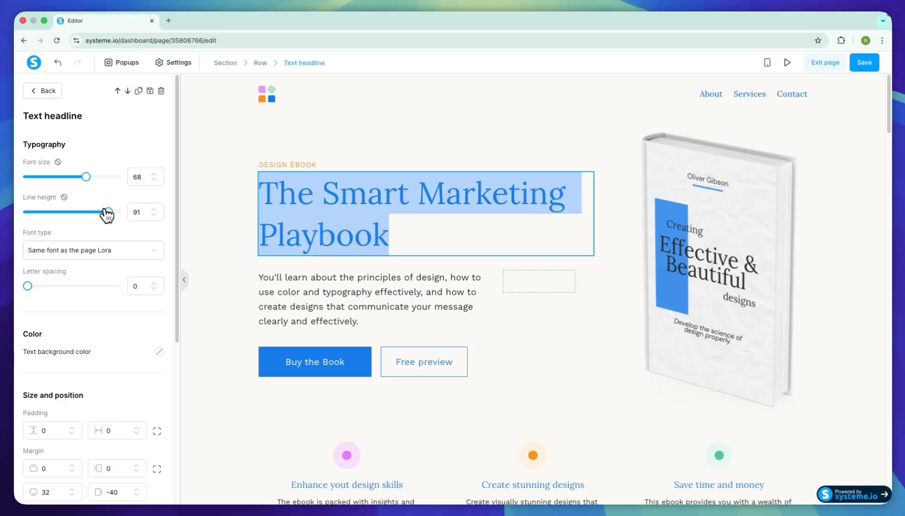
drag(107, 213, 98, 215)
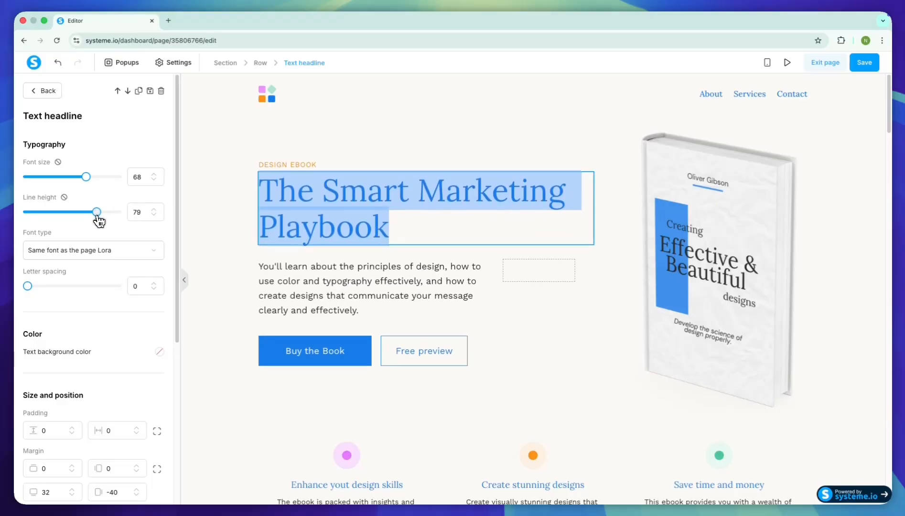
- Try the Google font Montserrat on the headline, undo the font change and deselect the headline
click(114, 249)
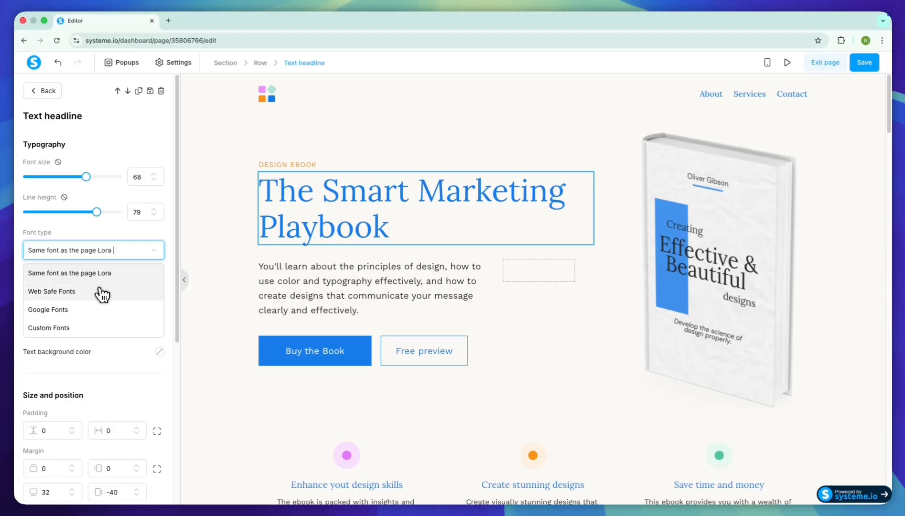
click(107, 315)
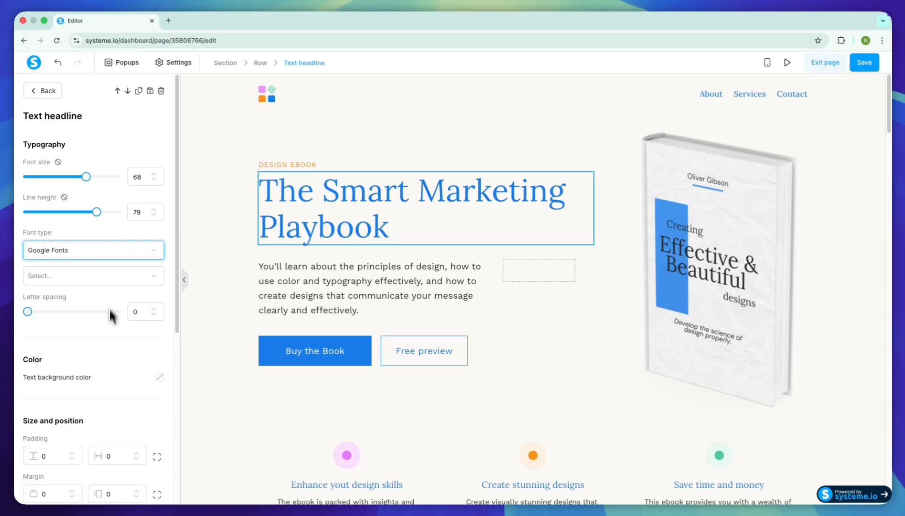
click(99, 277)
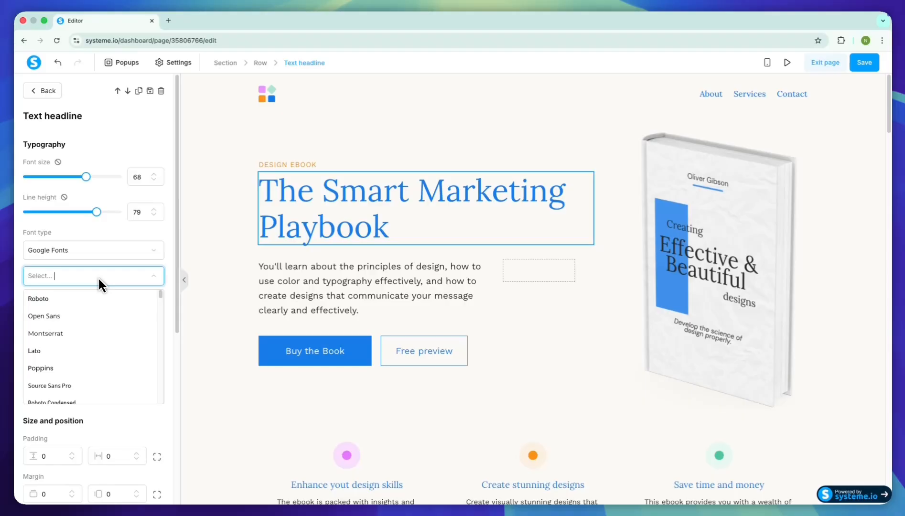
text(Montserrat)
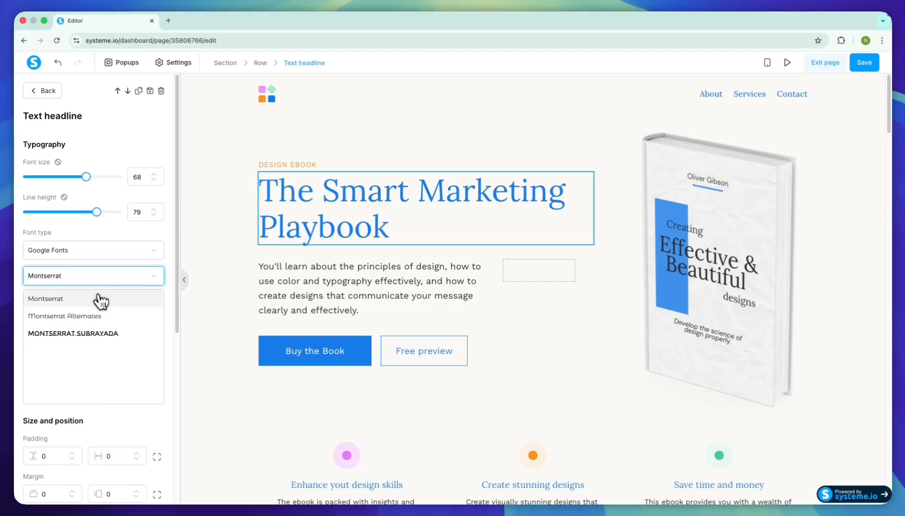
click(97, 298)
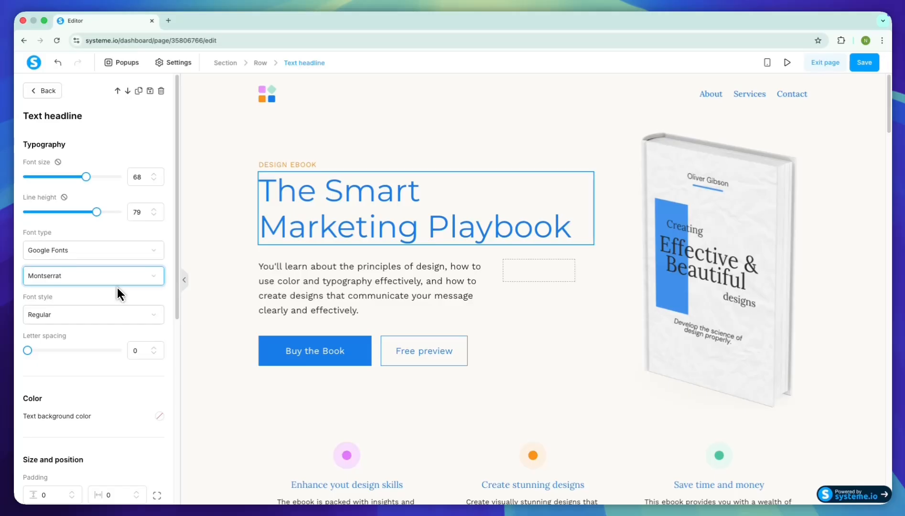
click(56, 64)
double_click(296, 228)
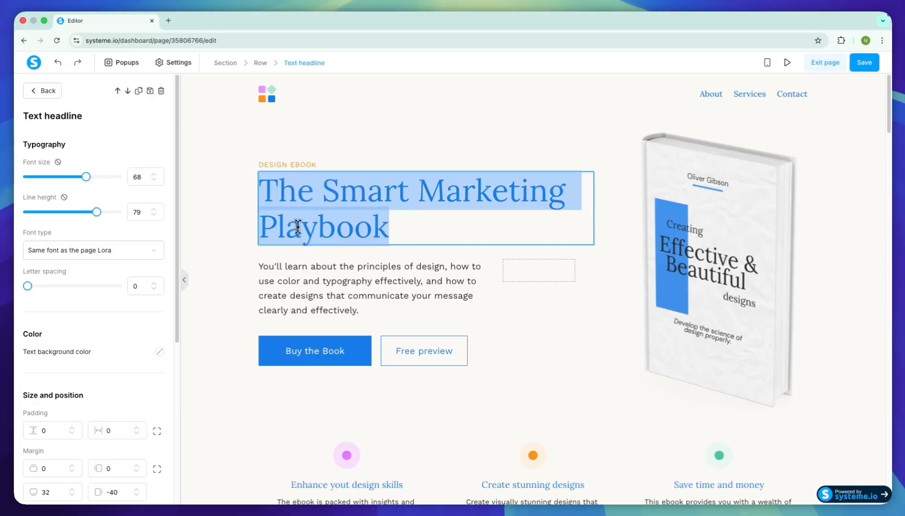
click(414, 241)
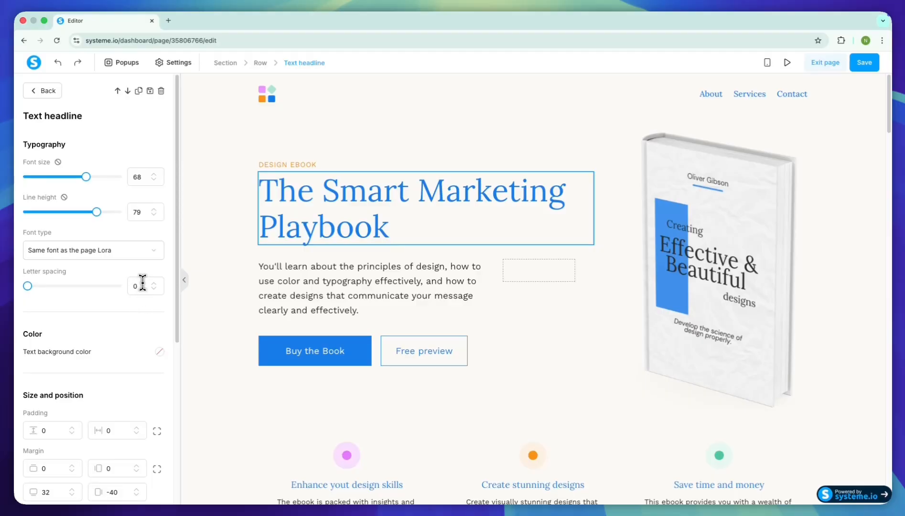
click(496, 311)
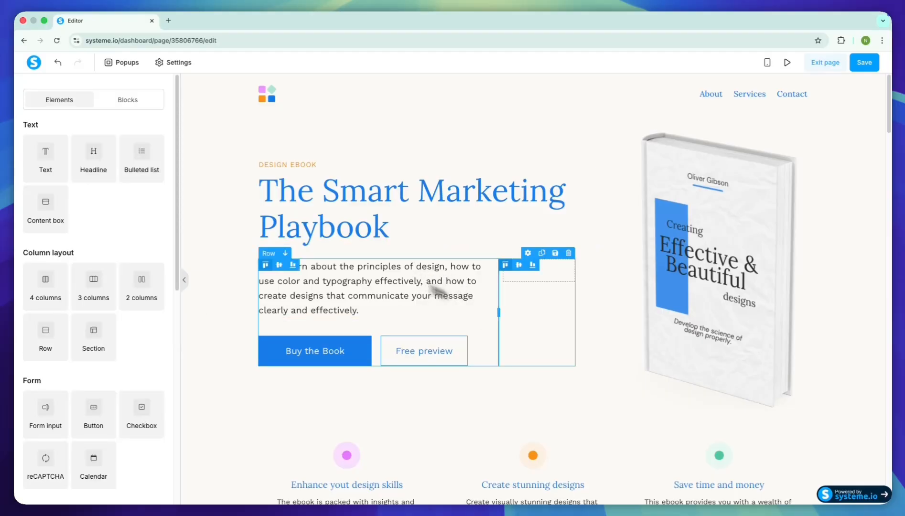
- Append the placeholder text "sefsefsdfsd asdfasea asd" to the description paragraph below the headline
click(400, 310)
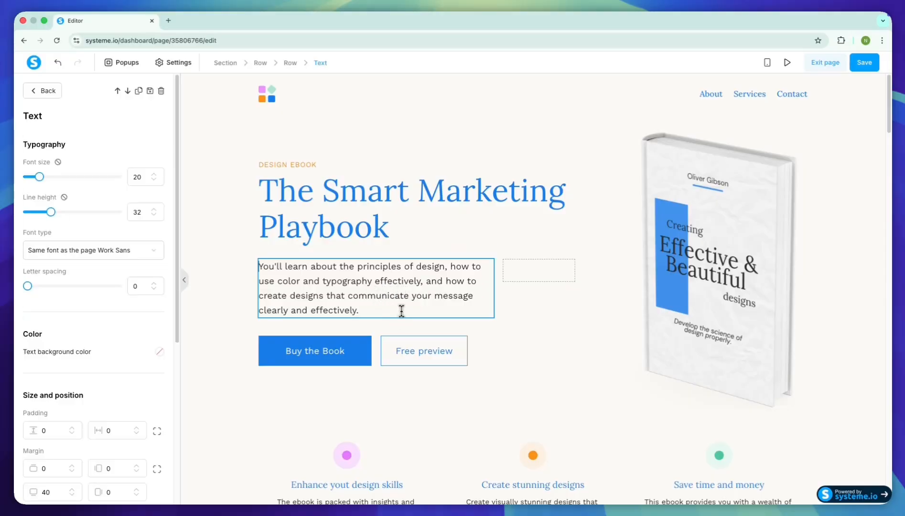
text(sefsefsdfsd asdfasea asd)
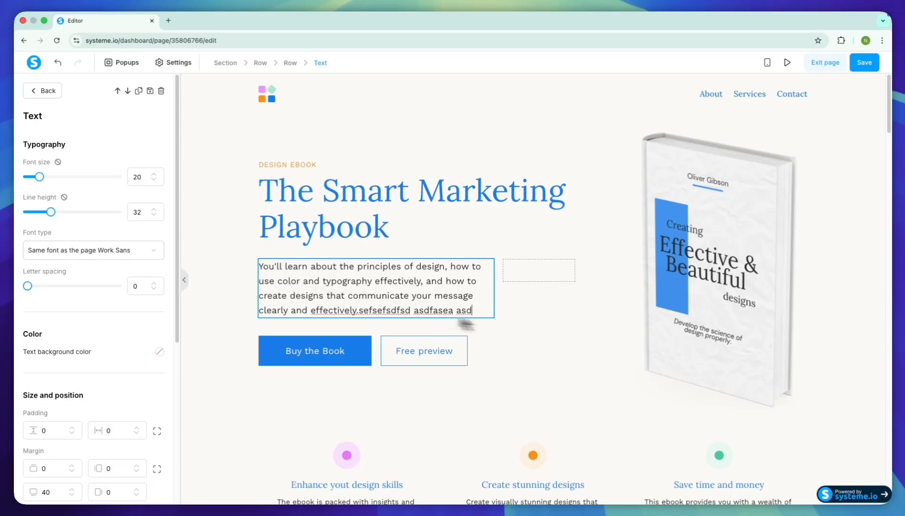
click(723, 257)
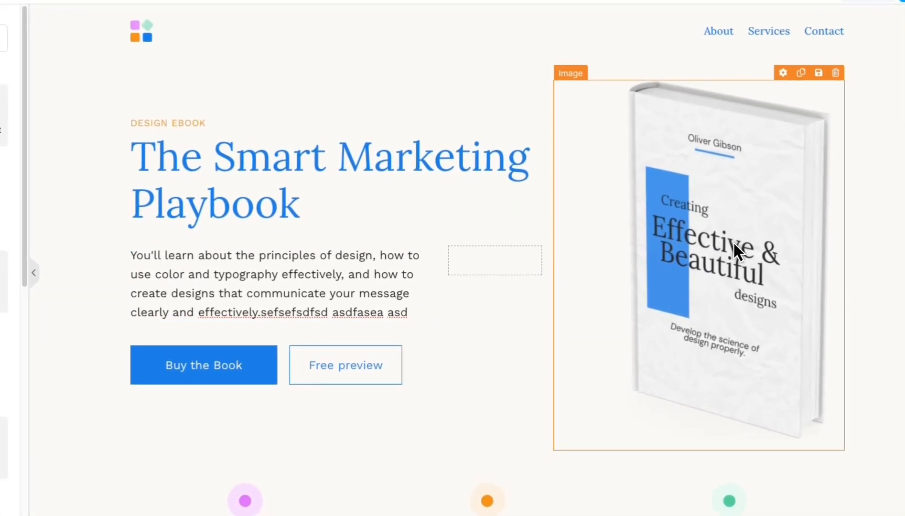
- Look at the upload options for replacing the book cover image, then dismiss them
click(753, 229)
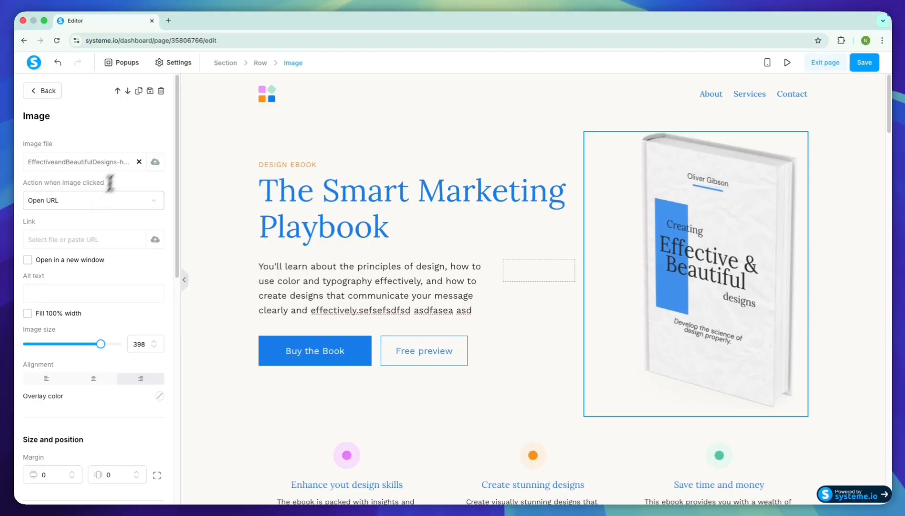
click(155, 162)
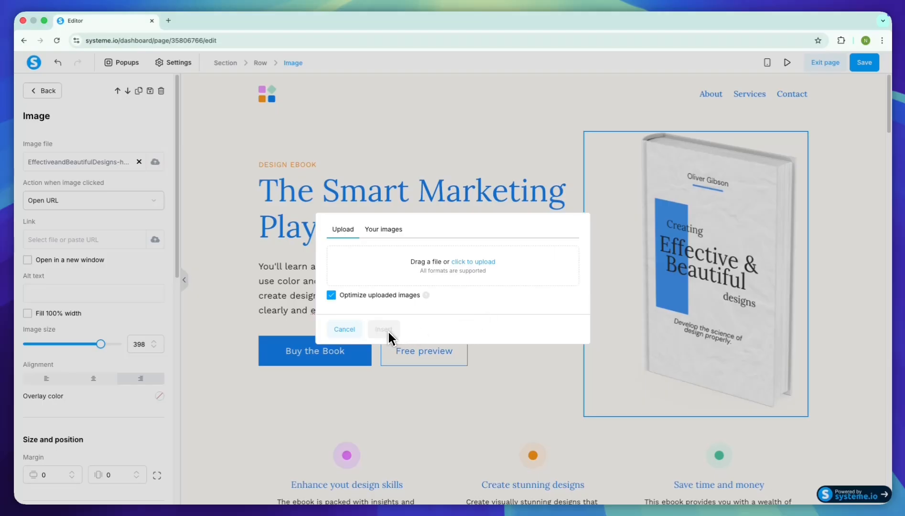
click(351, 330)
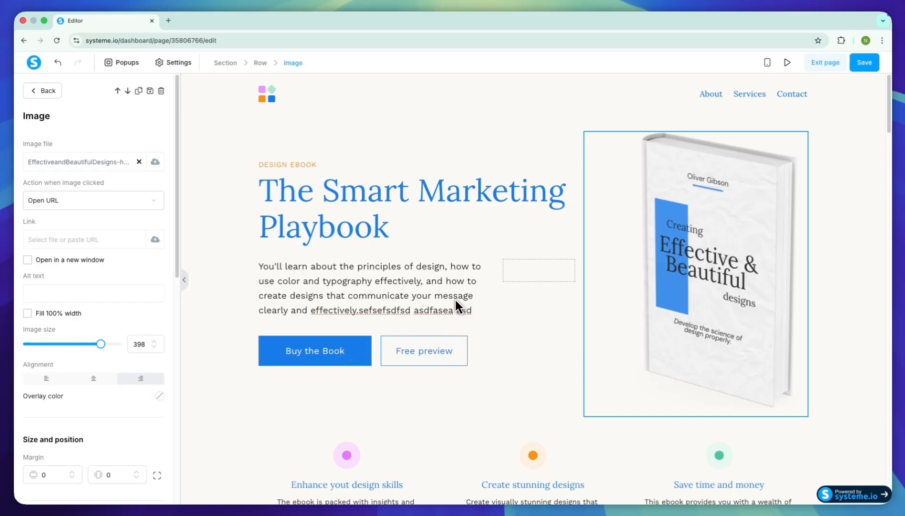
- Review the click actions available for the Buy the Book button
click(325, 352)
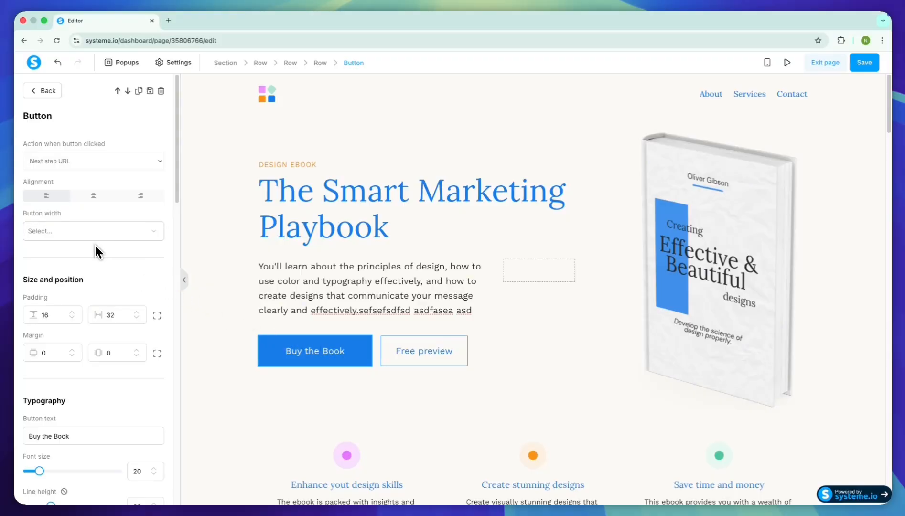
drag(22, 144, 107, 144)
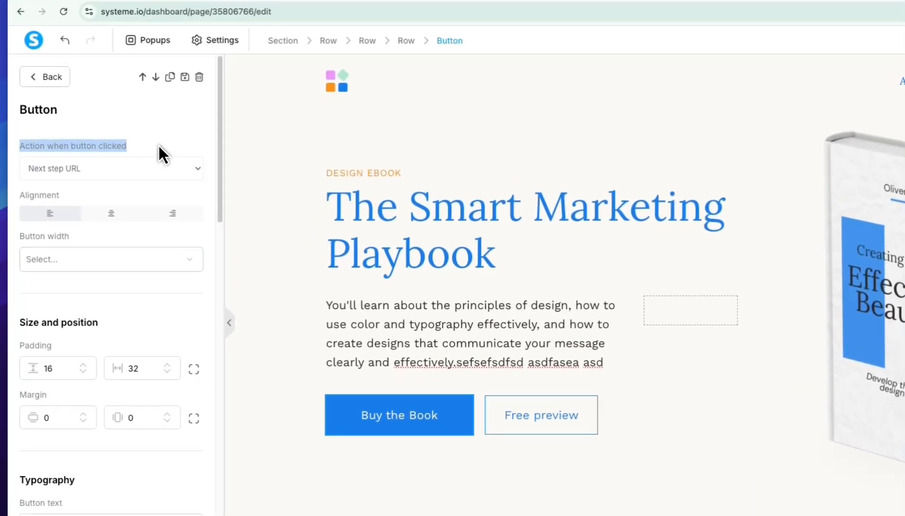
click(159, 152)
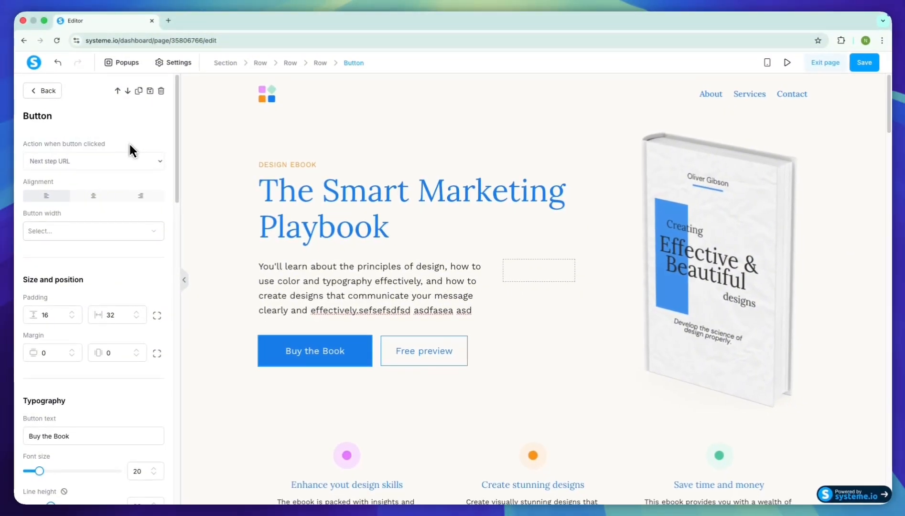
click(123, 167)
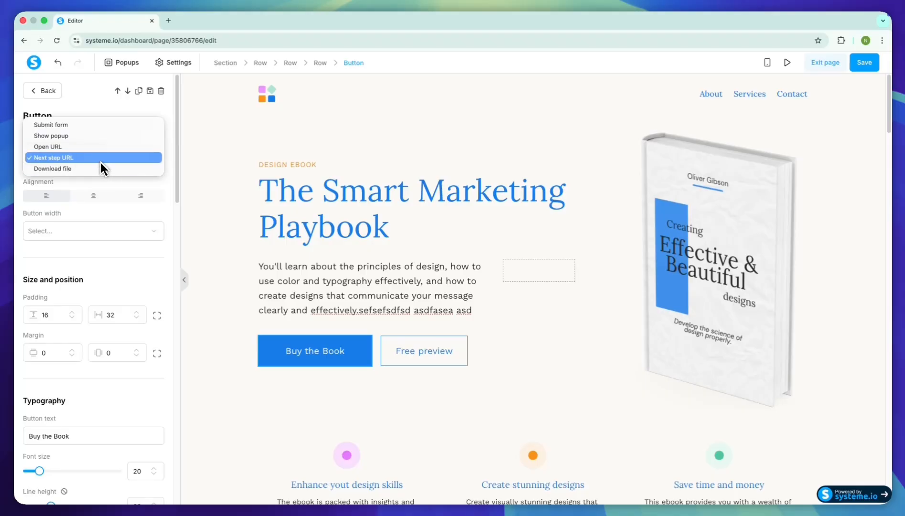
- Change the text of the Buy the Book button to Subscribe
scroll(103, 191, down, 5)
click(107, 206)
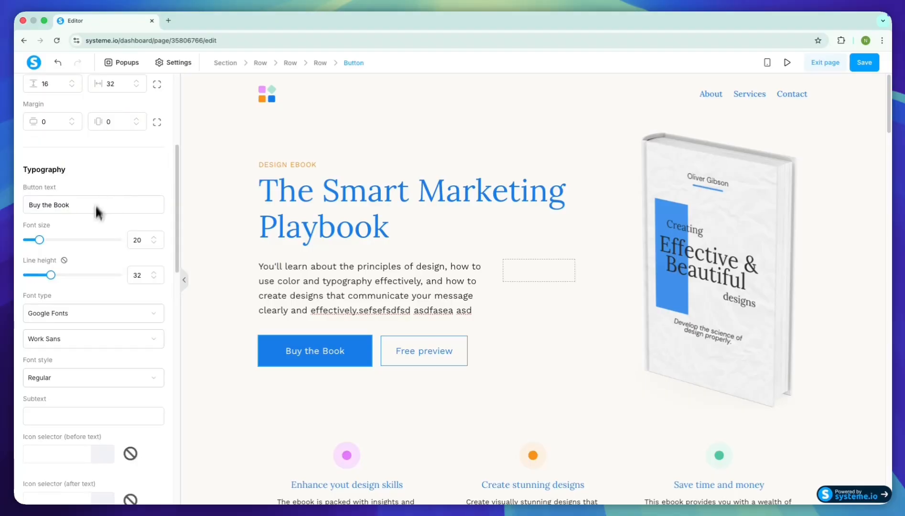
triple_click(120, 201)
text(Subscribe)
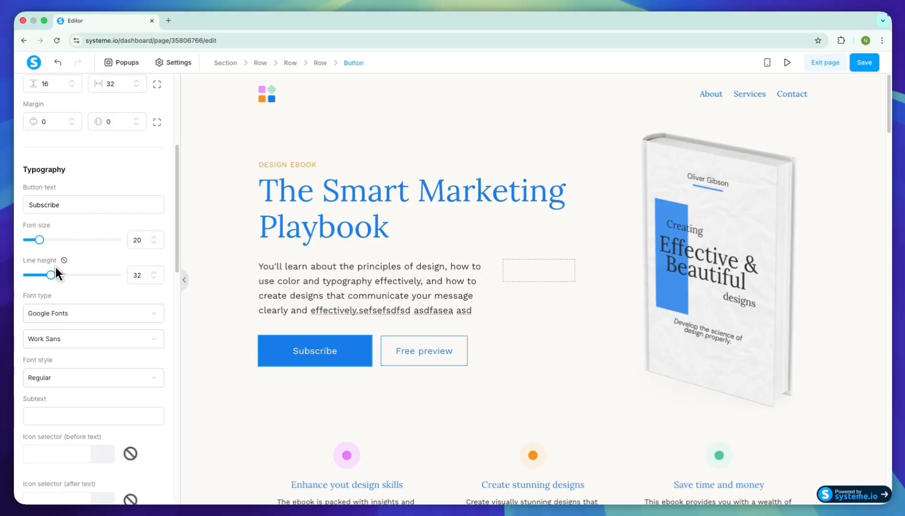
scroll(79, 329, down, 8)
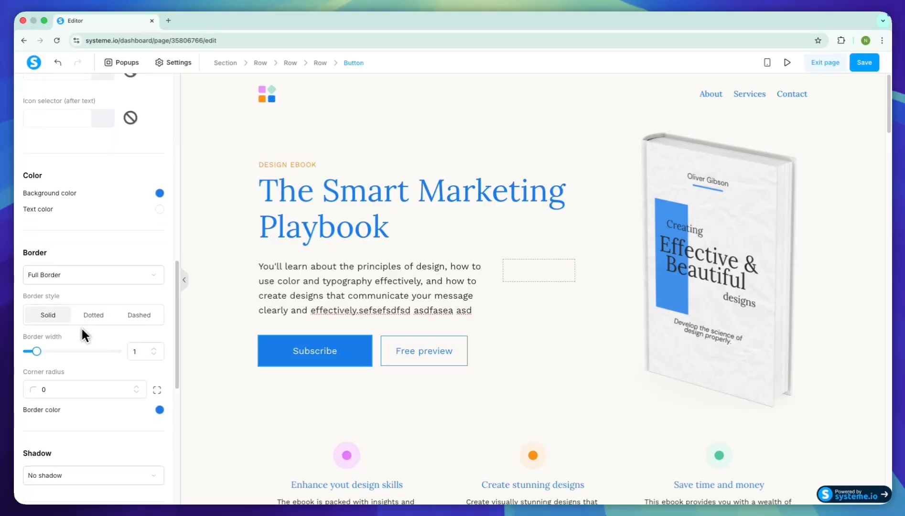
- Look over the page's editable elements by selecting the headline, the description paragraph and the chapter icons under What's inside
scroll(94, 241, up, 8)
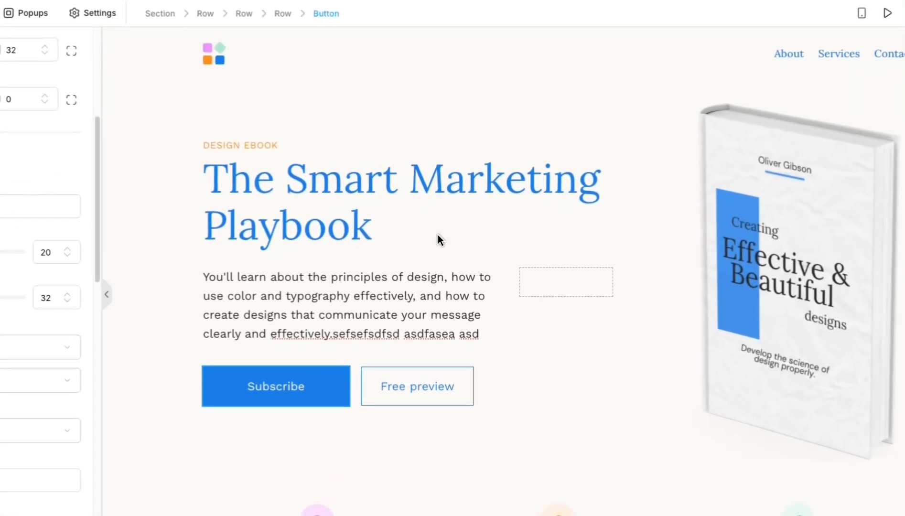
click(407, 243)
click(407, 243)
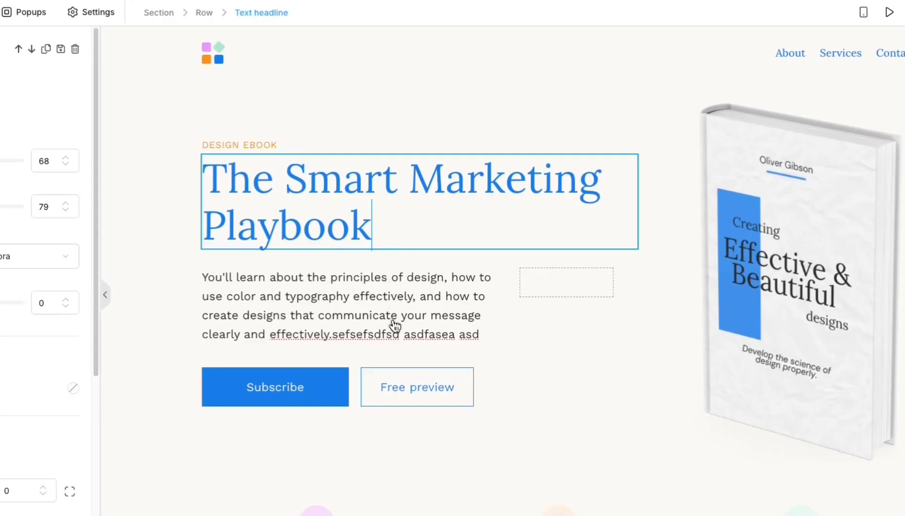
click(394, 325)
scroll(481, 321, down, 18)
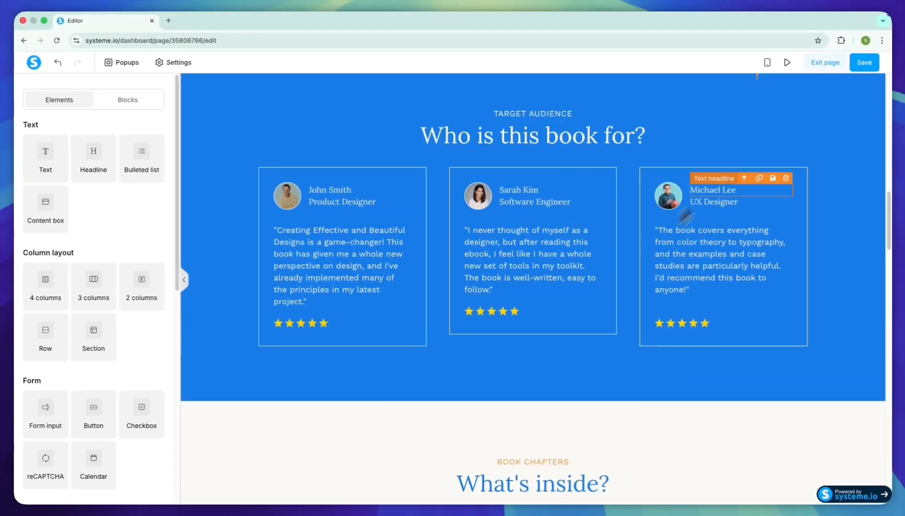
scroll(539, 262, down, 6)
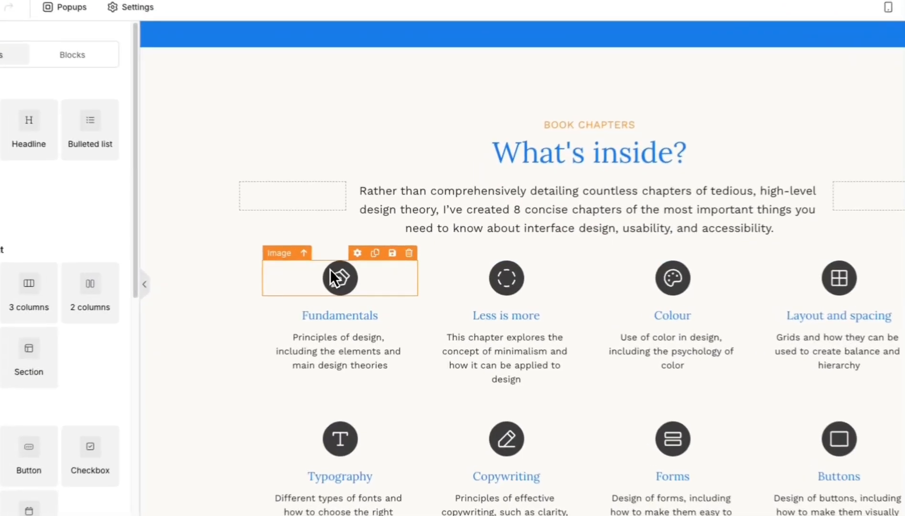
click(330, 271)
click(513, 279)
click(668, 280)
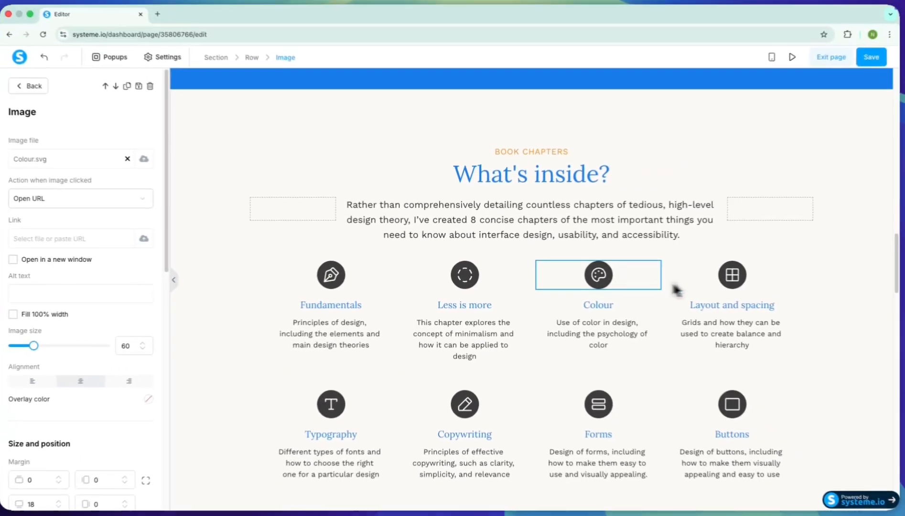
click(674, 287)
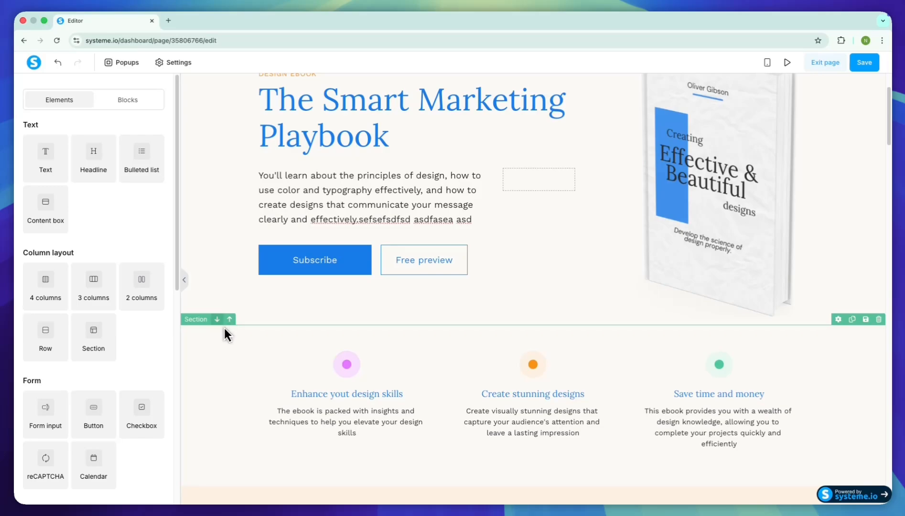
- Move the three-benefit section below About the book, and move About the book above the hero section and back
click(220, 323)
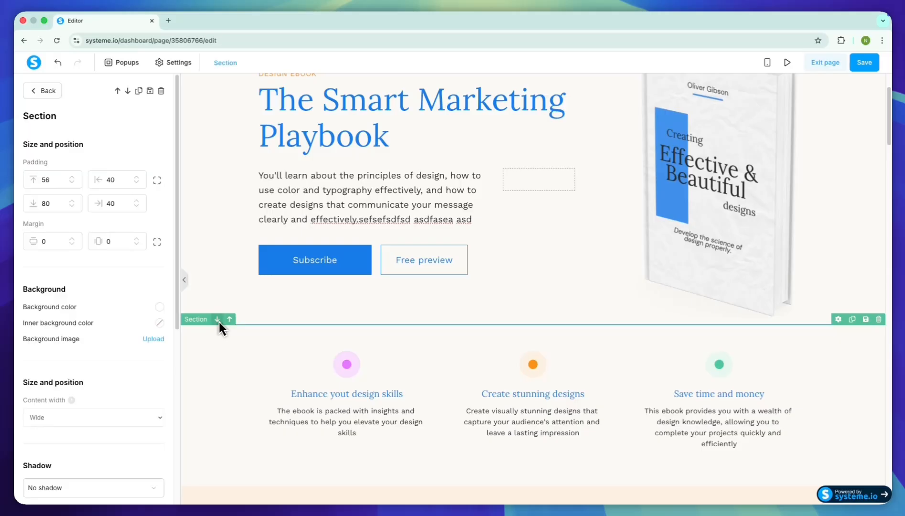
click(217, 319)
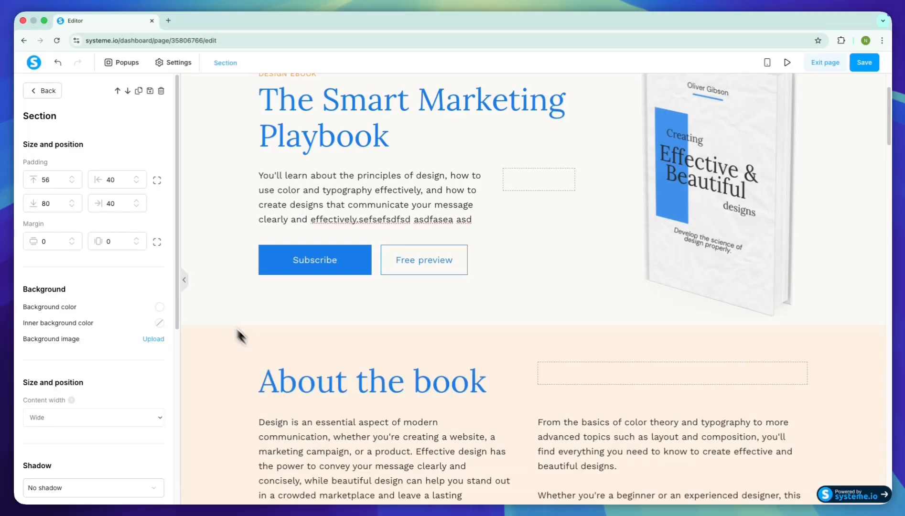
click(229, 318)
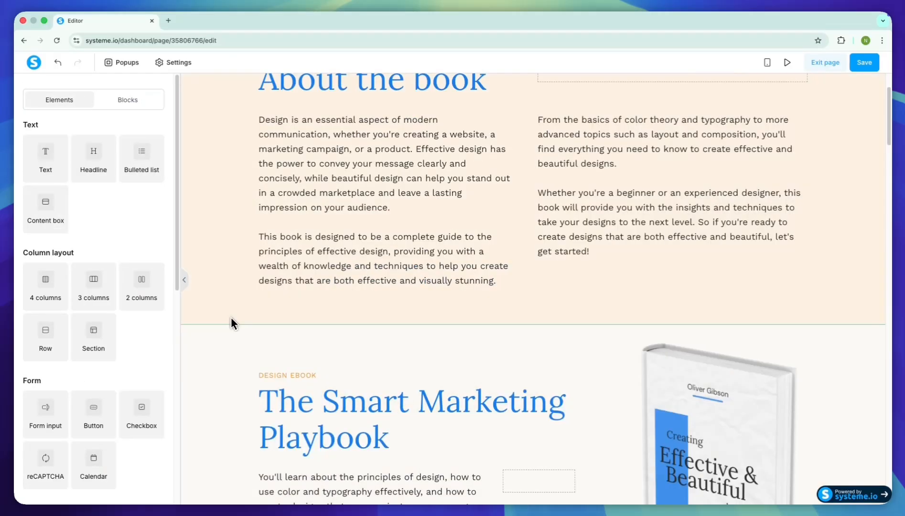
click(221, 319)
scroll(221, 319, down, 3)
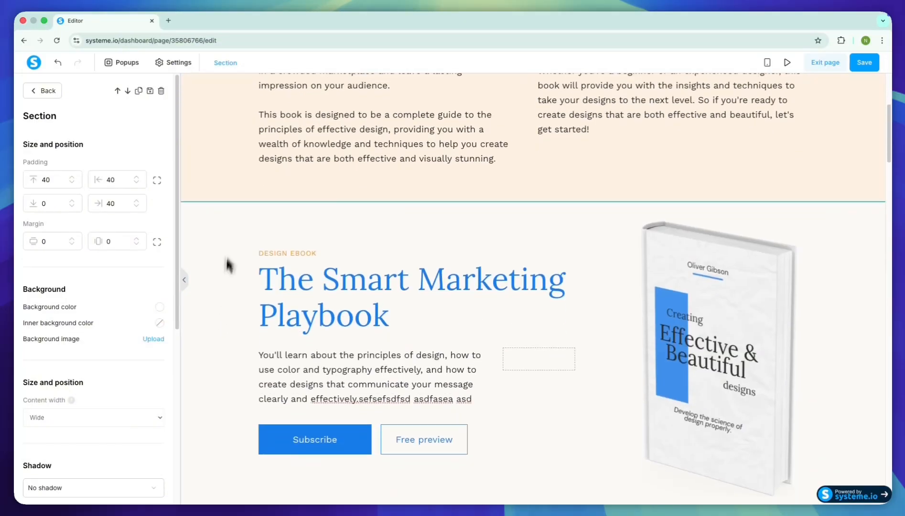
click(229, 241)
click(230, 197)
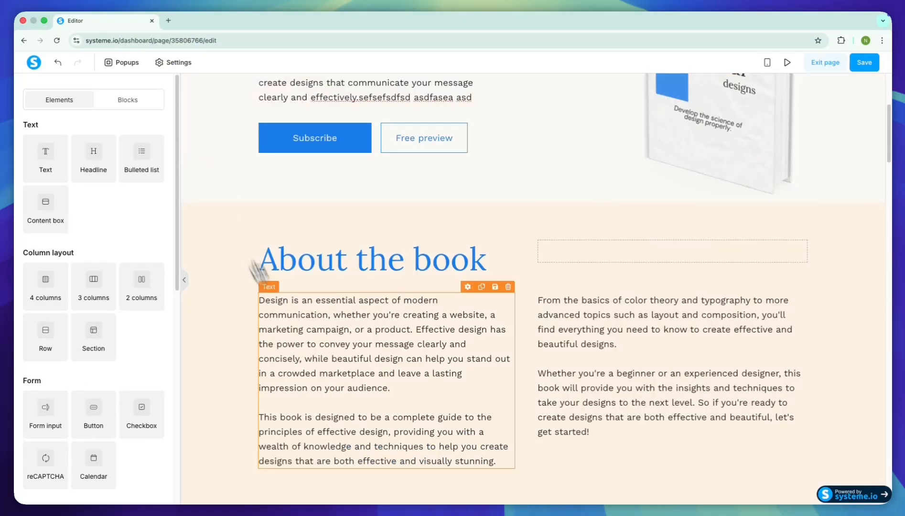
- Delete the About the book section from the page and confirm the deletion
scroll(273, 296, up, 5)
scroll(477, 359, down, 1)
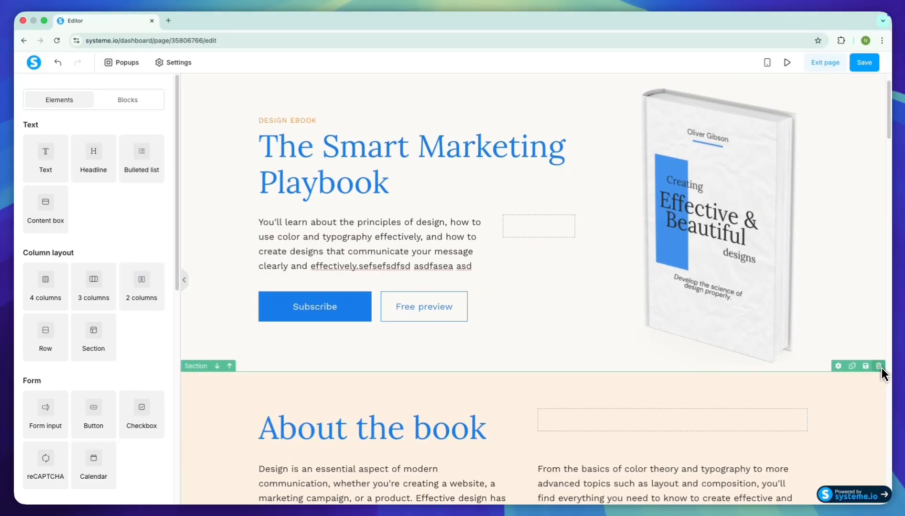
scroll(882, 374, down, 4)
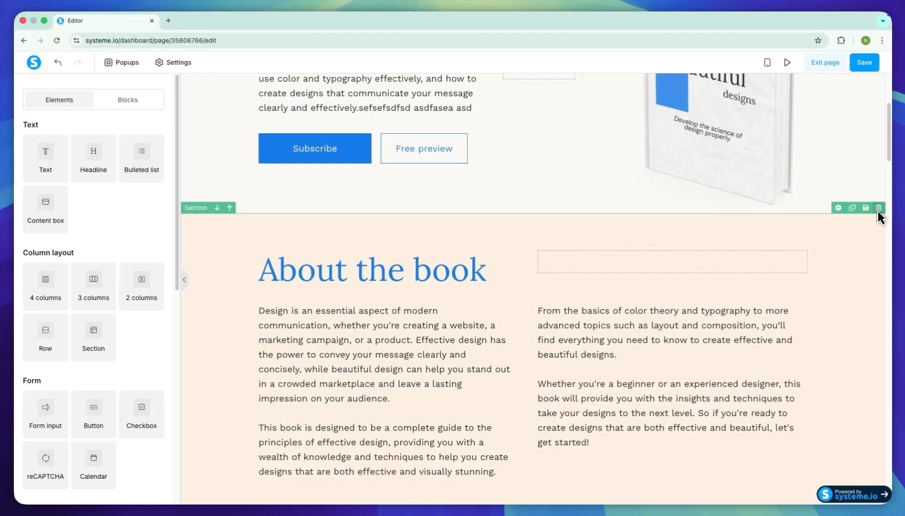
click(878, 208)
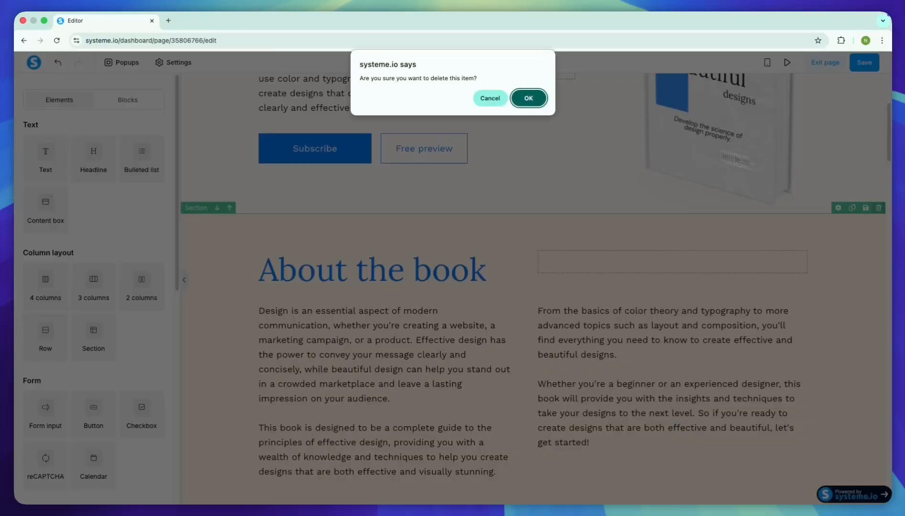
click(528, 99)
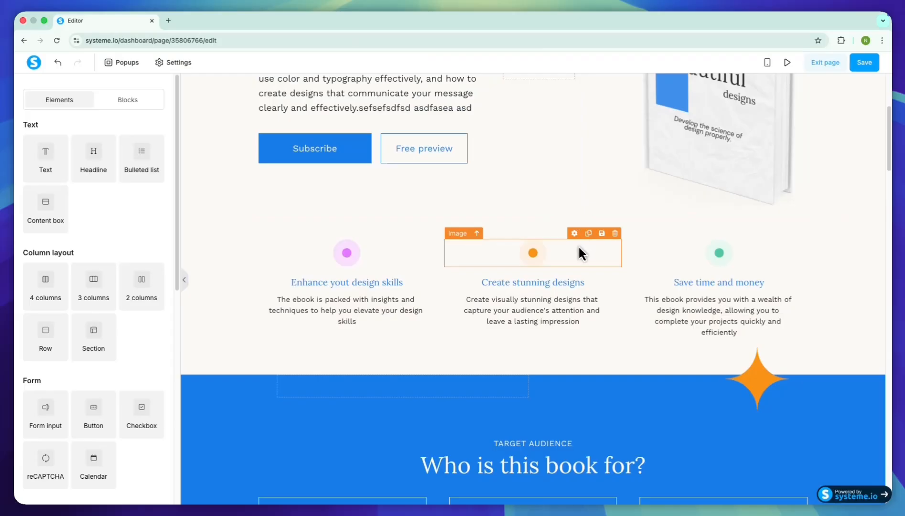
- Insert a new section between the hero and the three benefits, and fill it with a headline, a text and a button
scroll(545, 259, up, 1)
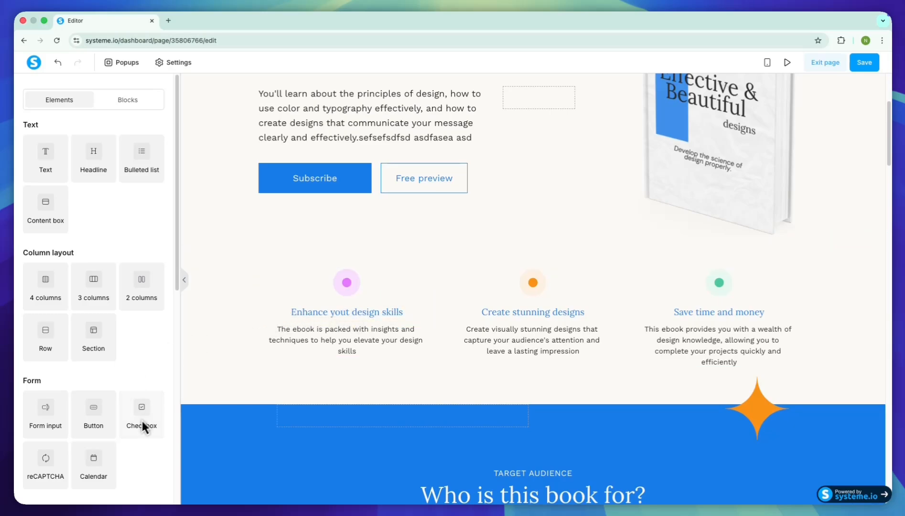
drag(91, 349, 437, 253)
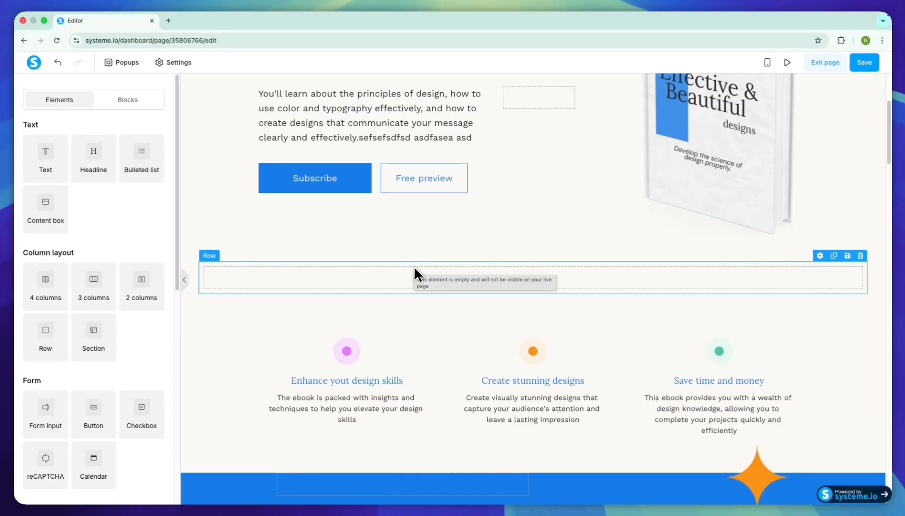
drag(94, 158, 306, 278)
drag(46, 158, 287, 292)
drag(89, 420, 462, 330)
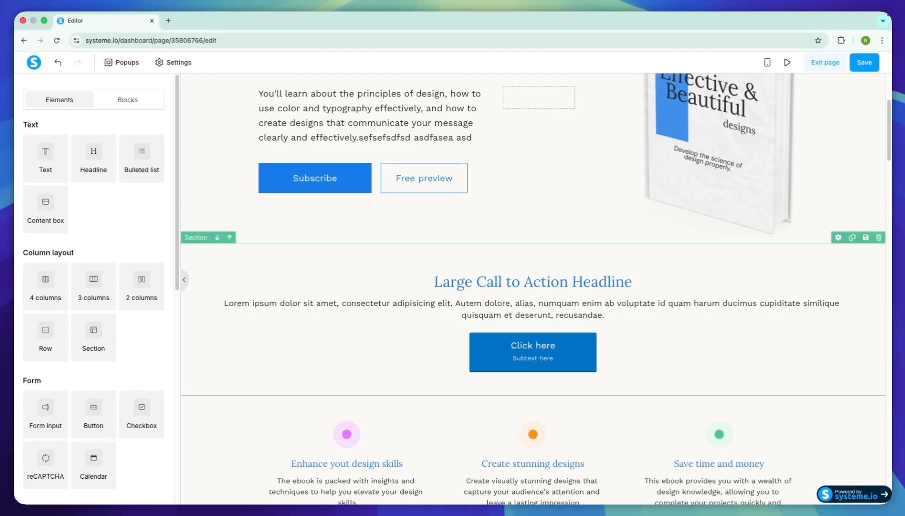
- Review the new call-to-action section on the page, and examine the page's layout in the mobile view
scroll(575, 287, up, 3)
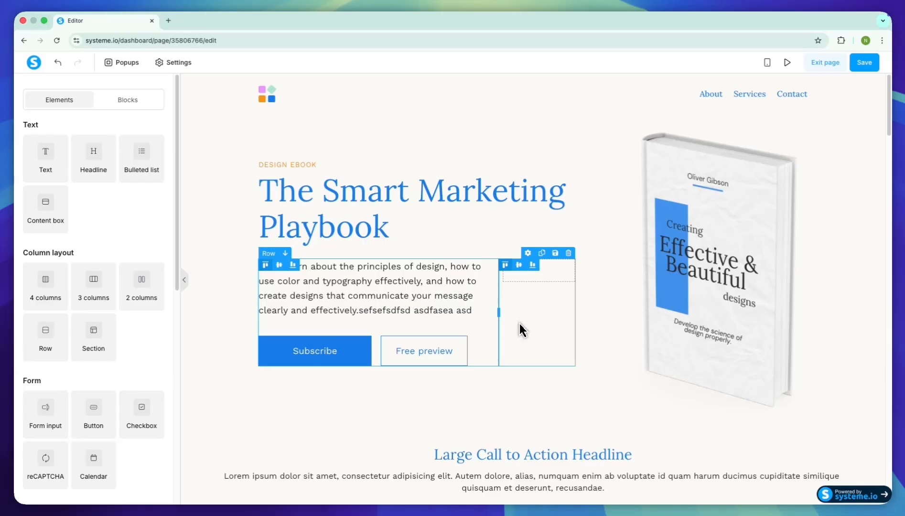
scroll(522, 329, down, 3)
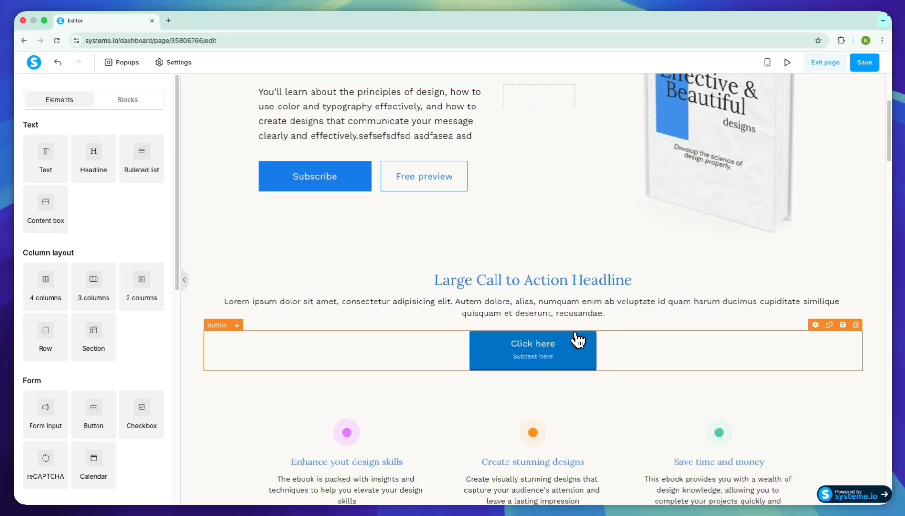
scroll(578, 340, up, 3)
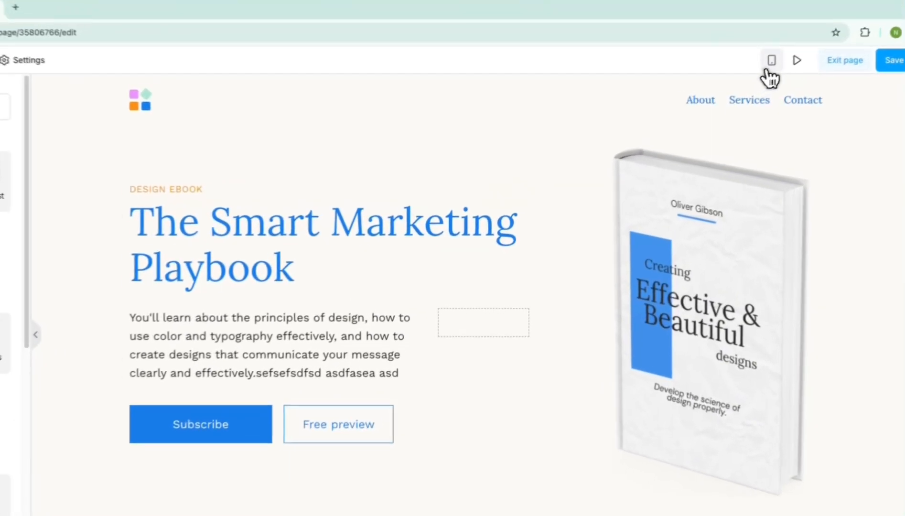
click(769, 67)
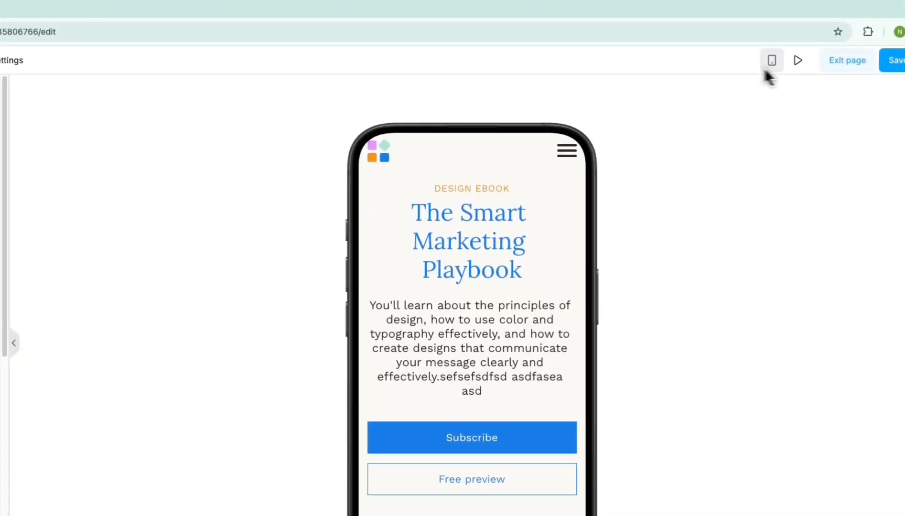
scroll(577, 291, down, 4)
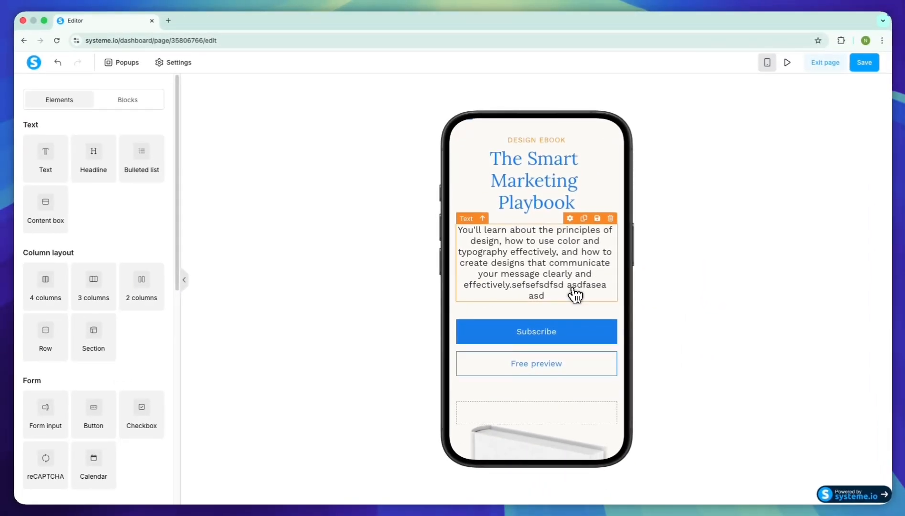
scroll(576, 295, down, 3)
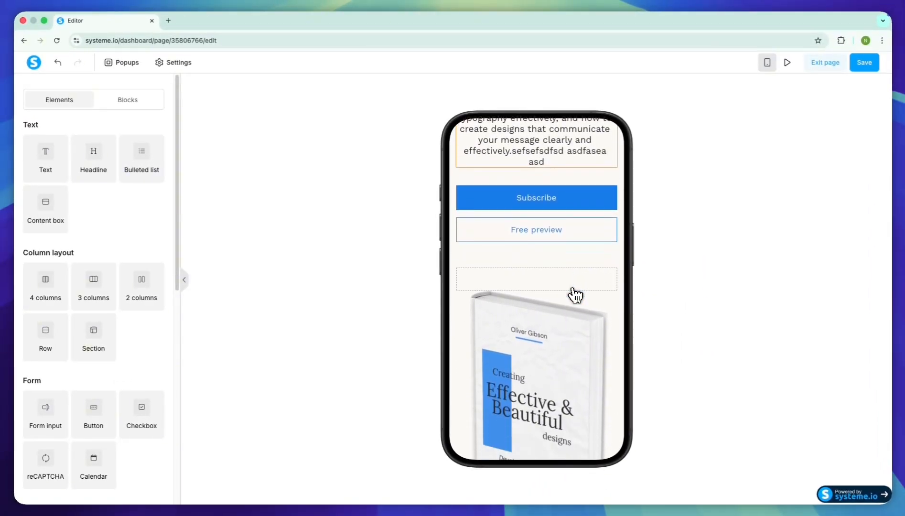
scroll(576, 295, down, 6)
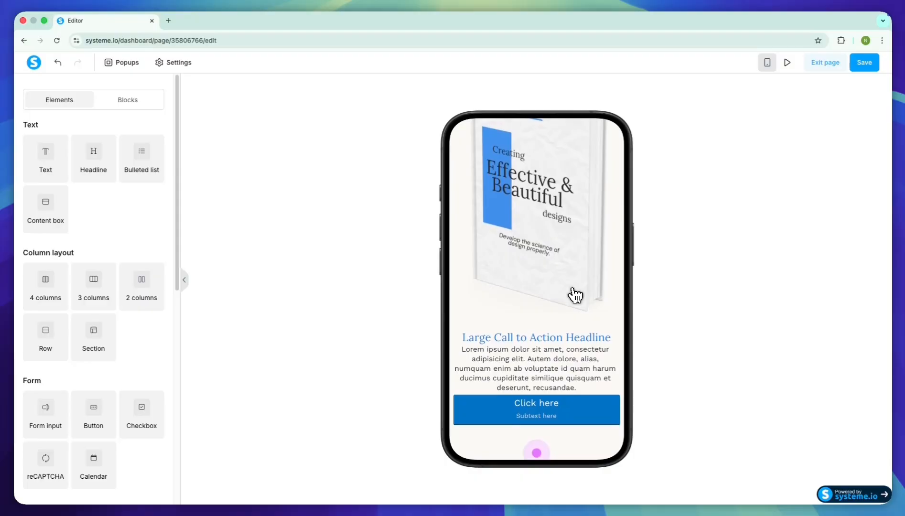
scroll(576, 296, down, 2)
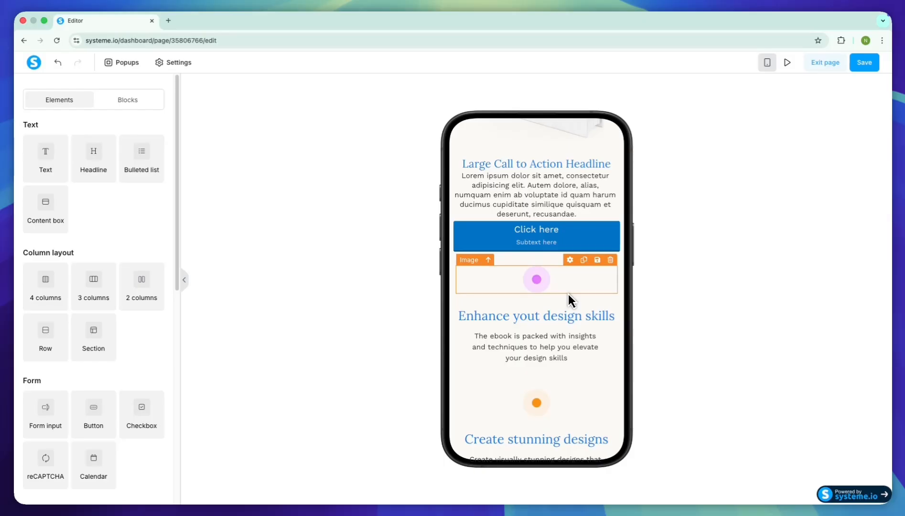
scroll(568, 295, down, 3)
scroll(568, 295, up, 12)
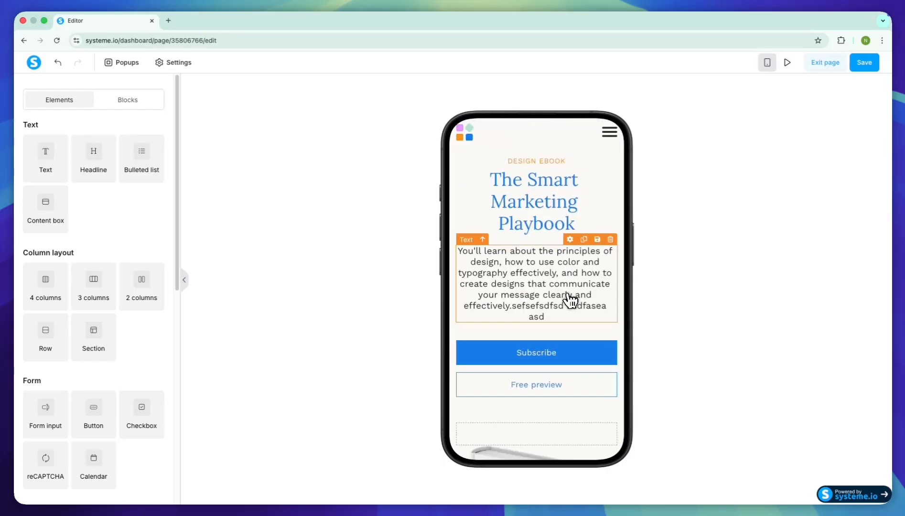
- Hide the book cover image on mobile, keeping it visible on desktop only
scroll(568, 296, down, 5)
click(568, 295)
scroll(564, 301, down, 1)
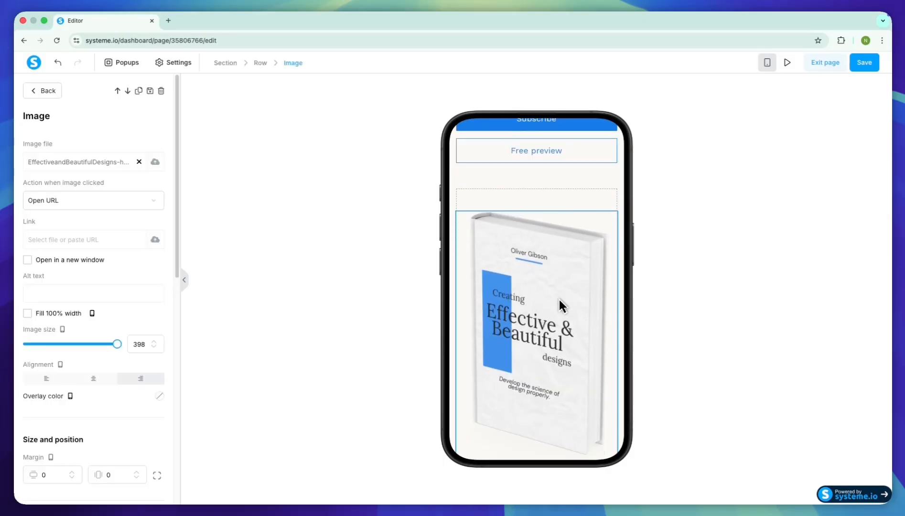
scroll(151, 334, down, 10)
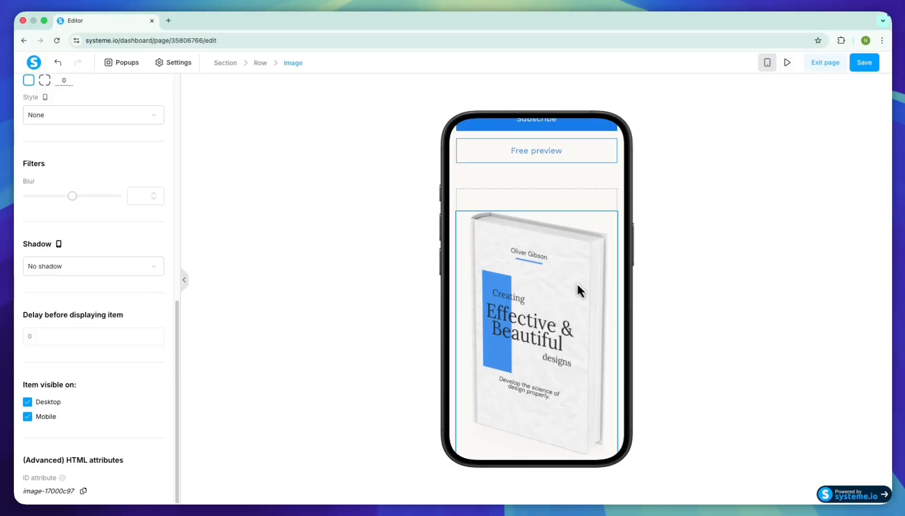
click(42, 418)
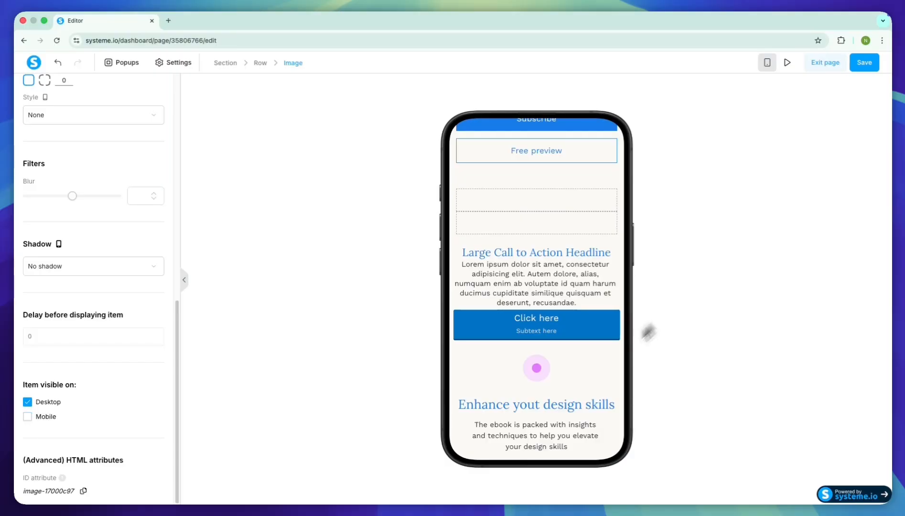
- Compare the desktop and mobile views of the hero, and look at the settings of the row containing the book cover
click(767, 62)
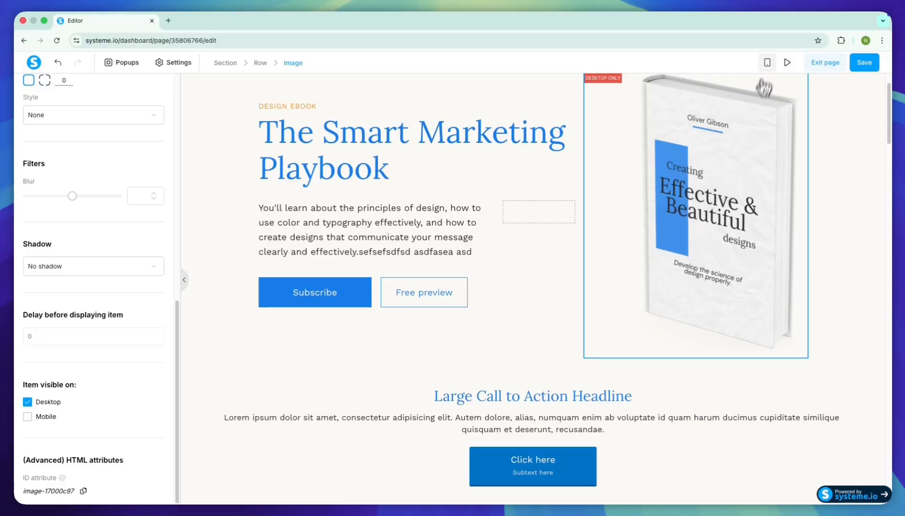
click(767, 62)
click(514, 372)
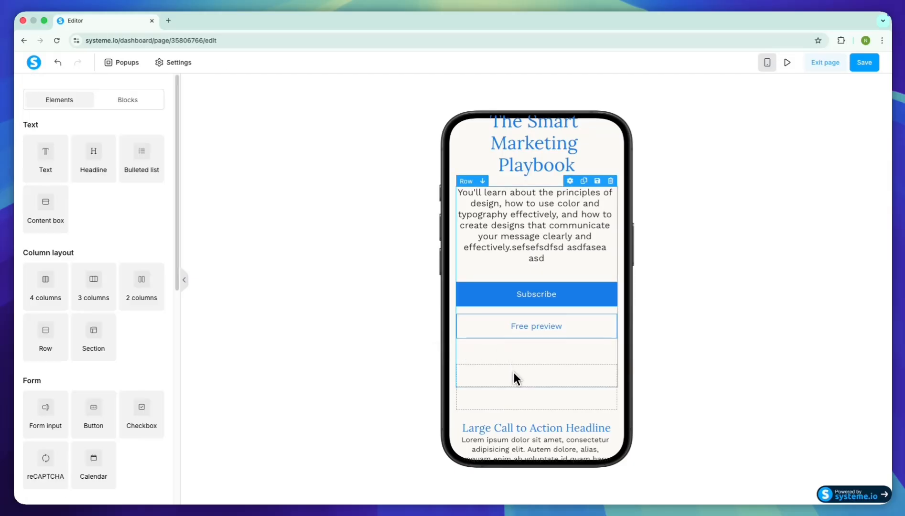
click(503, 402)
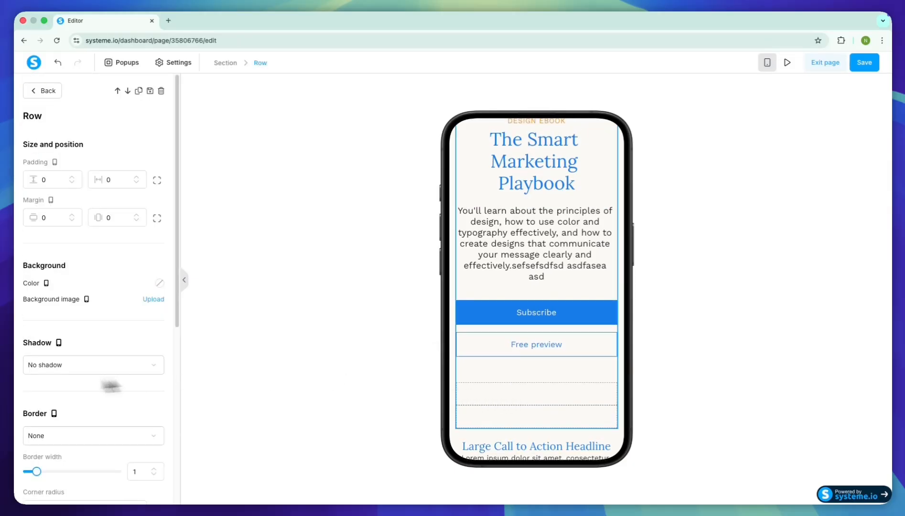
scroll(62, 383, down, 5)
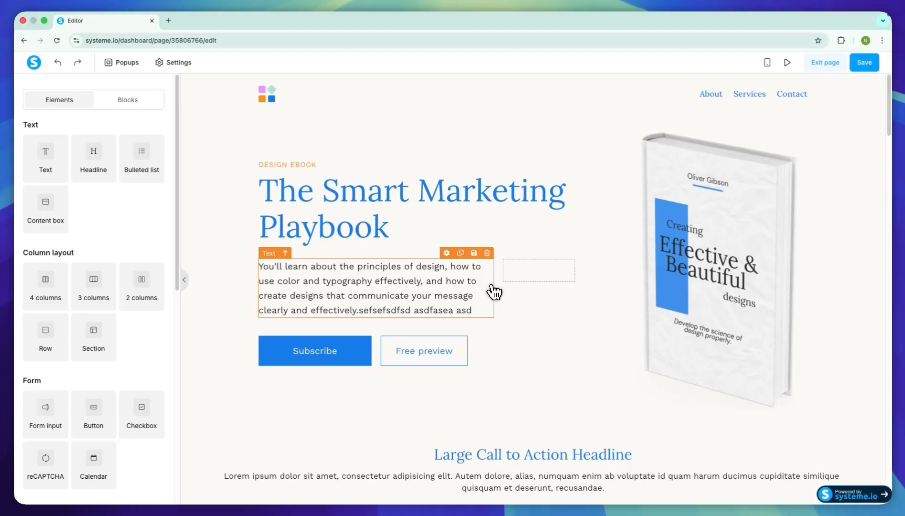
scroll(440, 255, down, 4)
scroll(440, 256, down, 6)
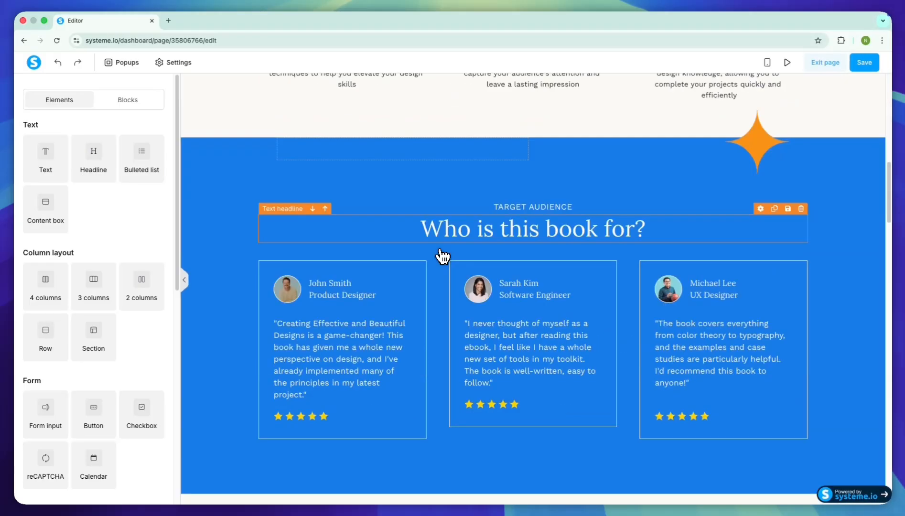
- Check the sales page in the mobile view, save the page and leave the editor
scroll(440, 256, up, 10)
click(773, 67)
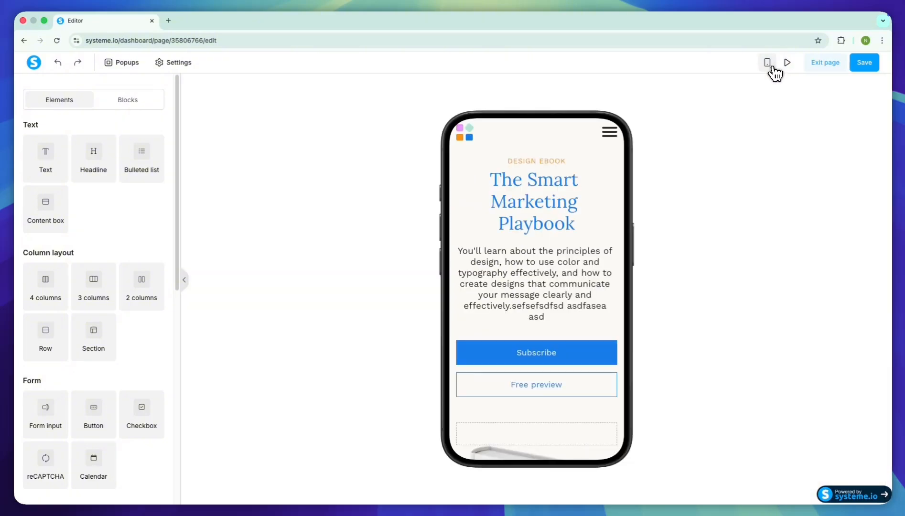
click(773, 67)
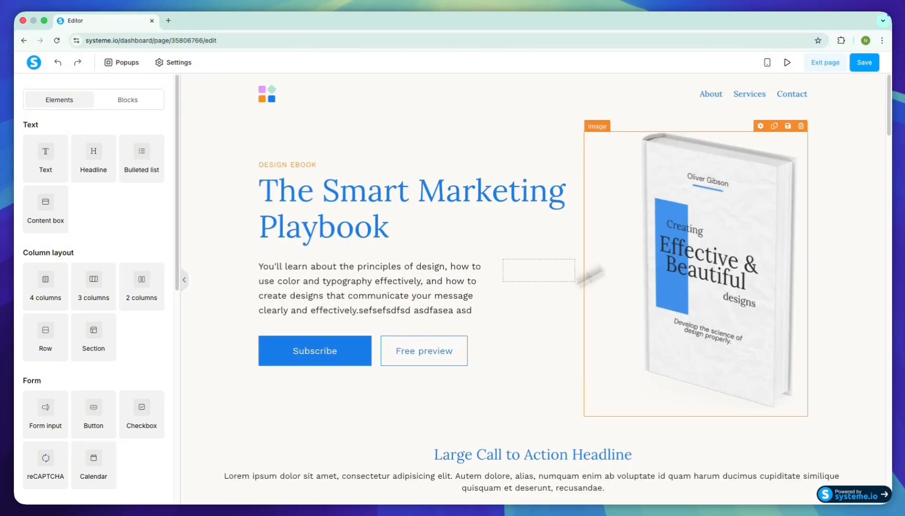
click(865, 67)
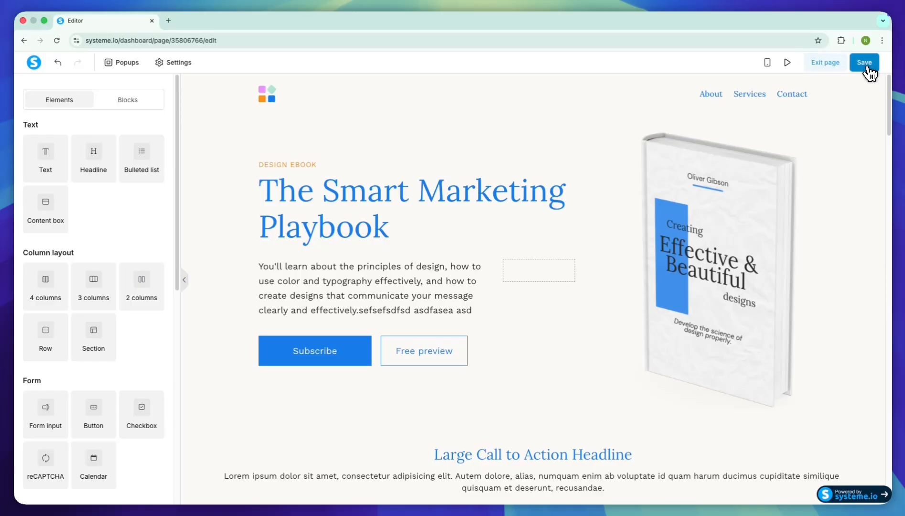
click(824, 66)
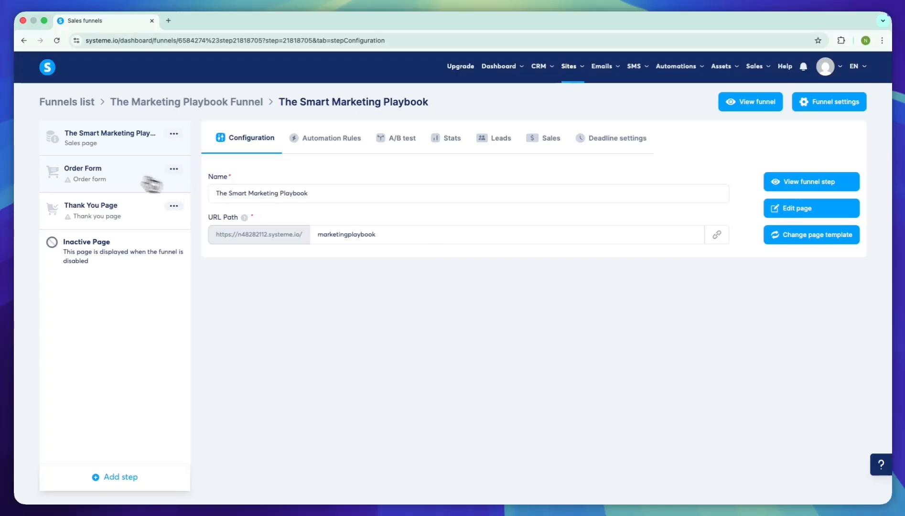
- Apply the ebook-style template with the blue-and-white book cover to the Order Form step
click(118, 173)
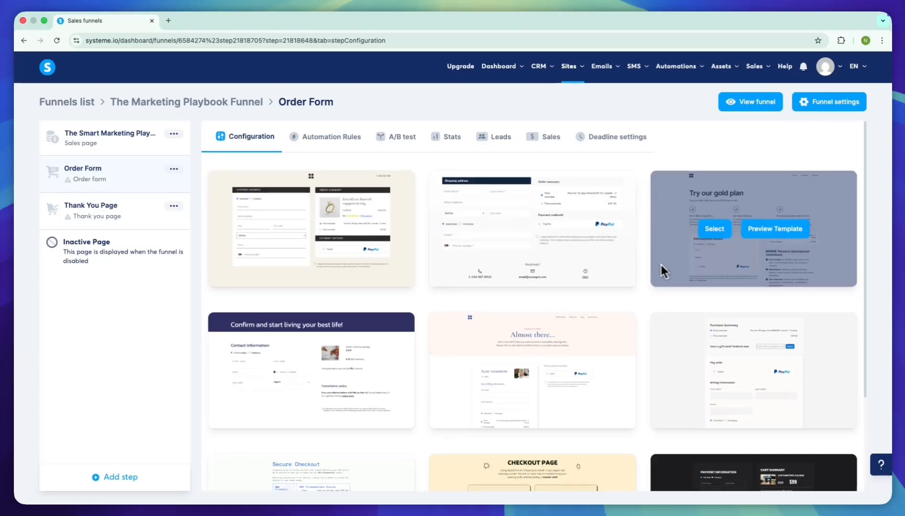
scroll(612, 263, down, 3)
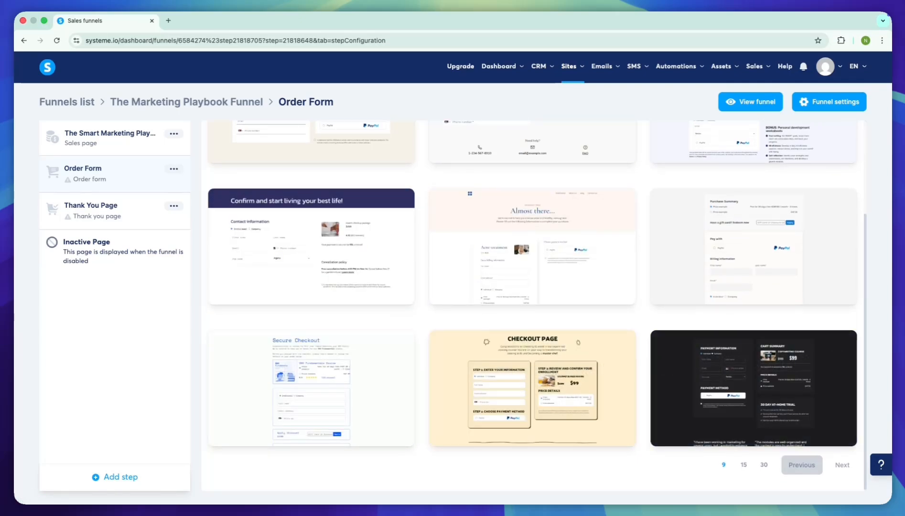
click(842, 465)
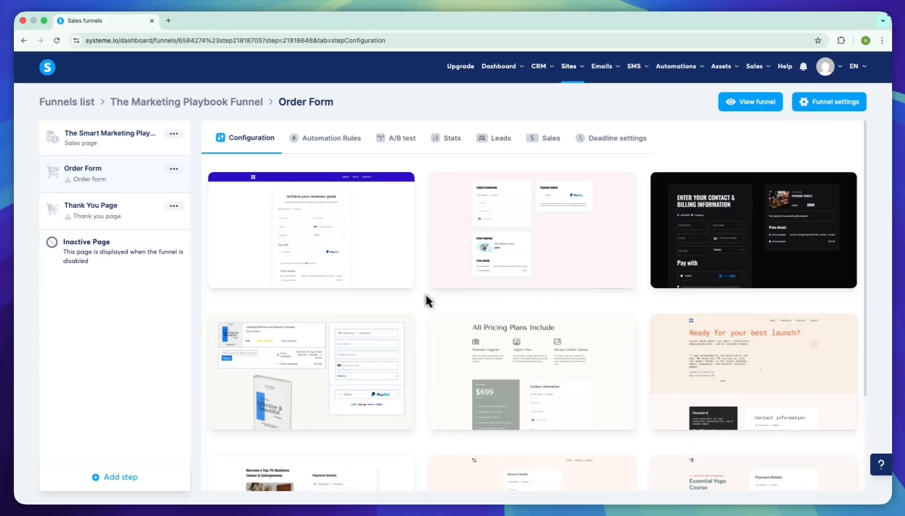
mouse_move(279, 381)
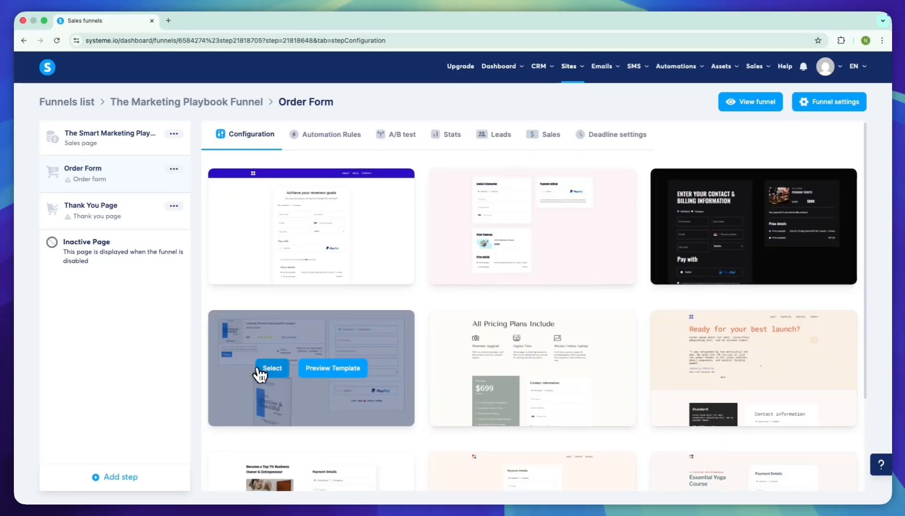
click(271, 368)
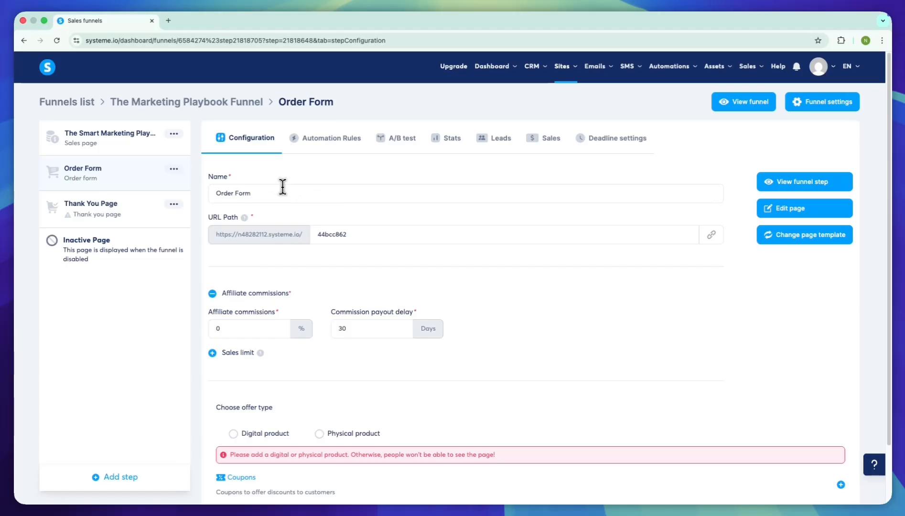
- Set the order form's URL path to orderform and open its page for editing
click(360, 233)
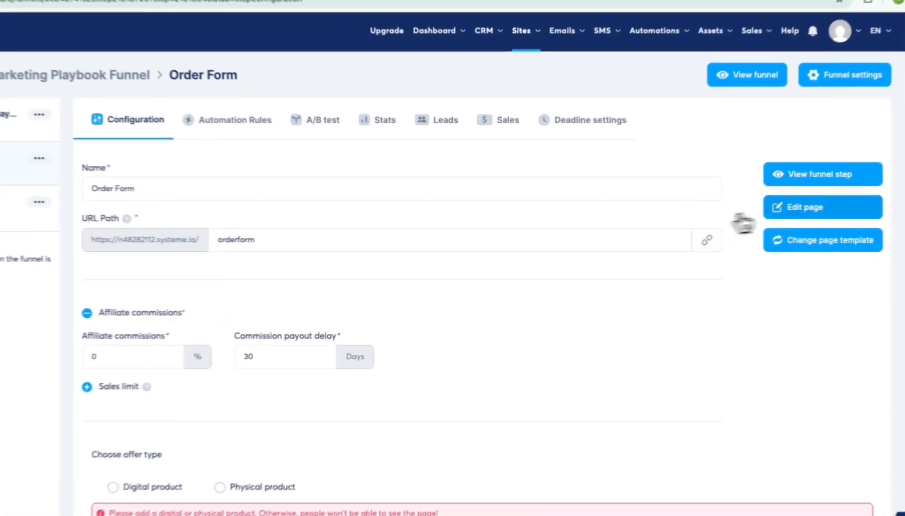
click(801, 211)
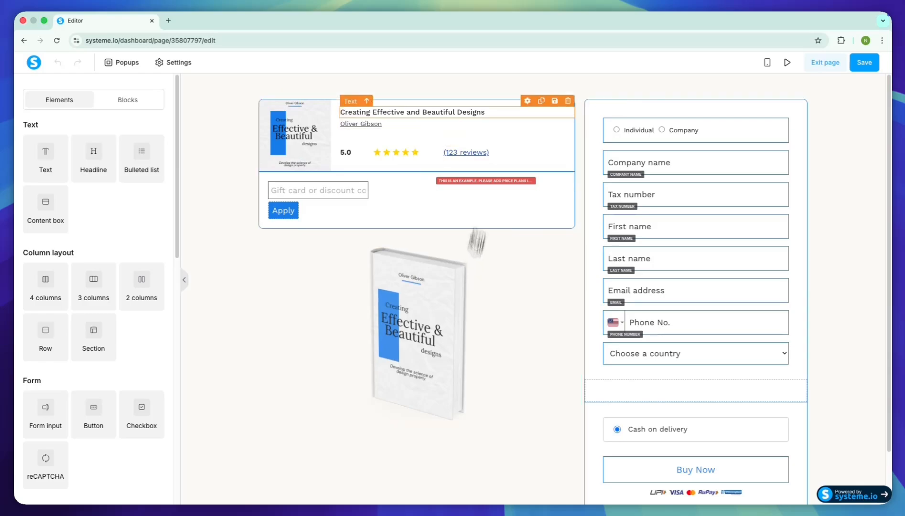
- Replace the product title beside the small book cover with "The Smart Marketing Playbook"
double_click(411, 111)
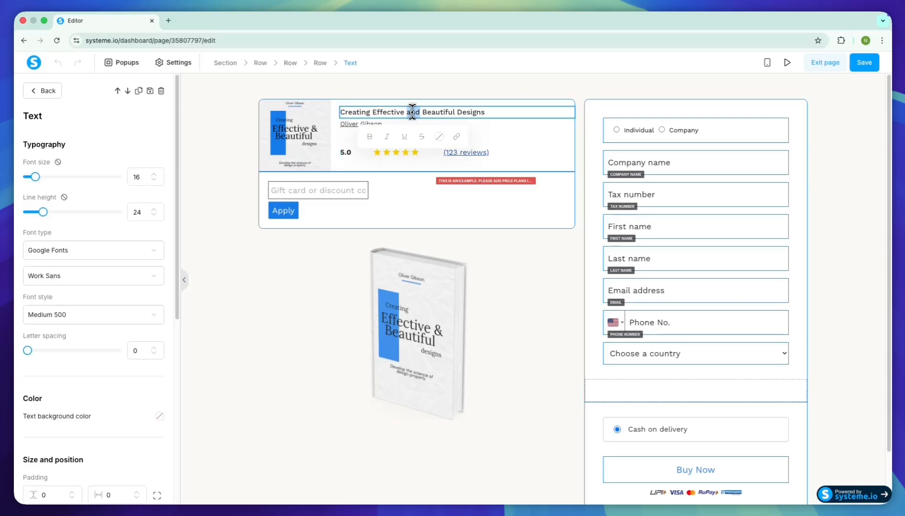
triple_click(412, 111)
key(super+v)
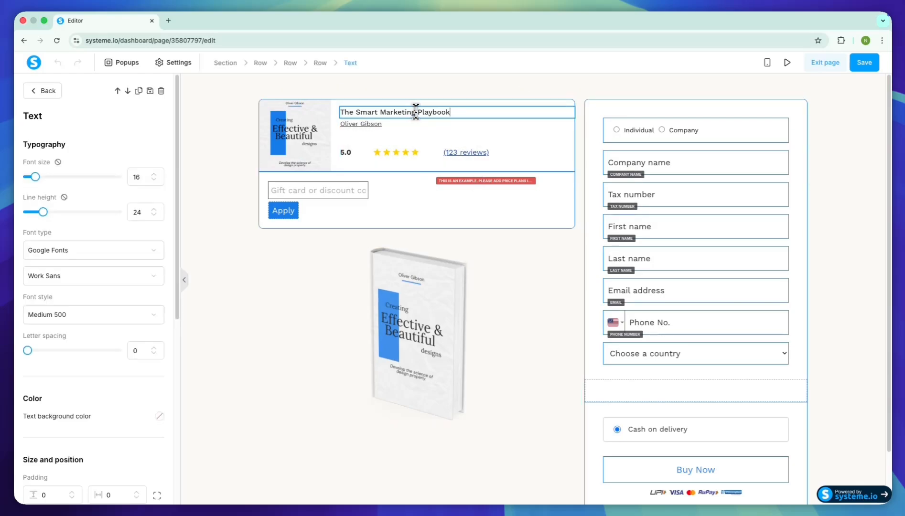
click(453, 132)
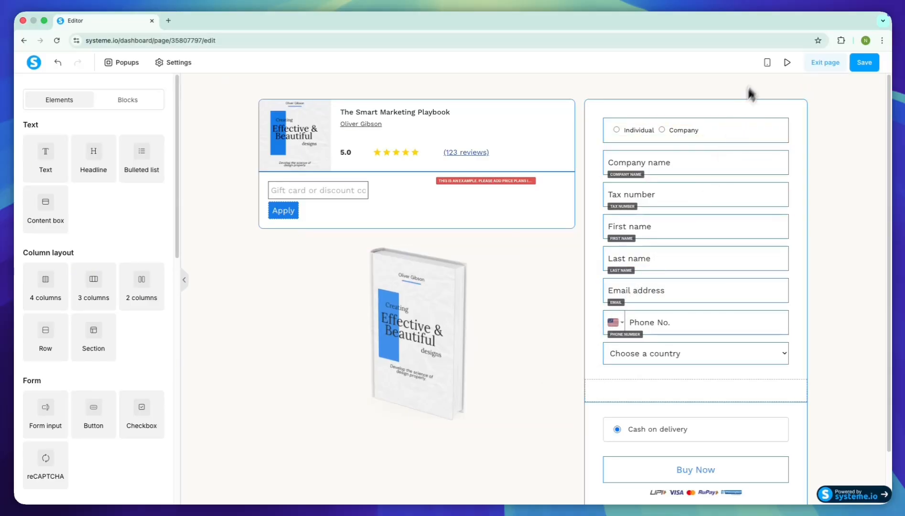
- Examine the order form's layout from product summary to payment in the mobile view
click(767, 62)
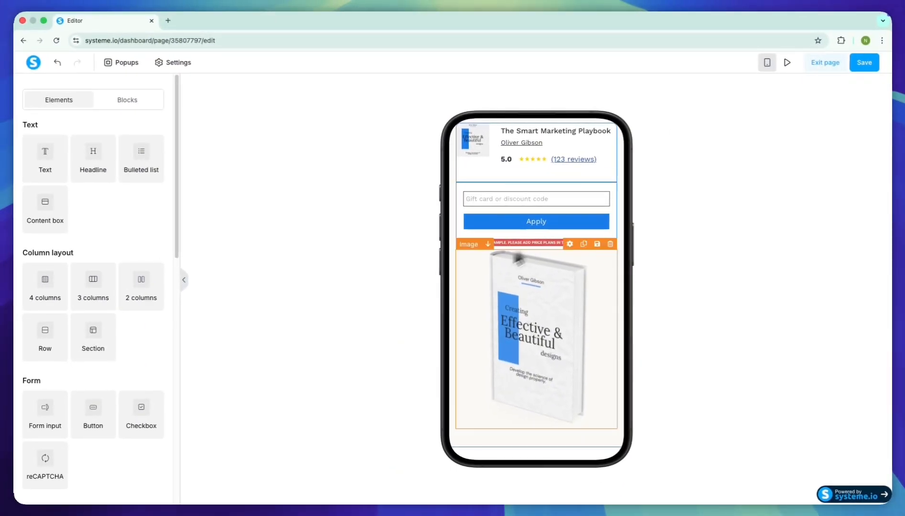
scroll(493, 287, down, 8)
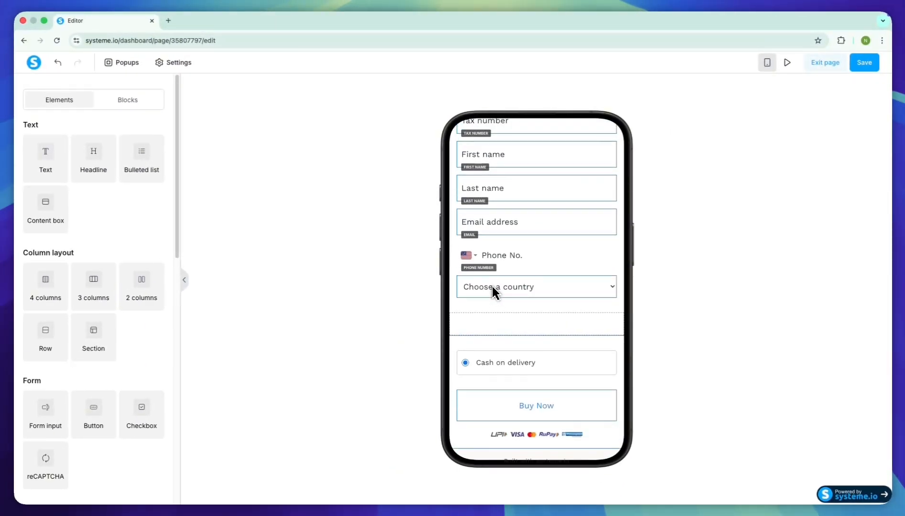
scroll(493, 286, up, 8)
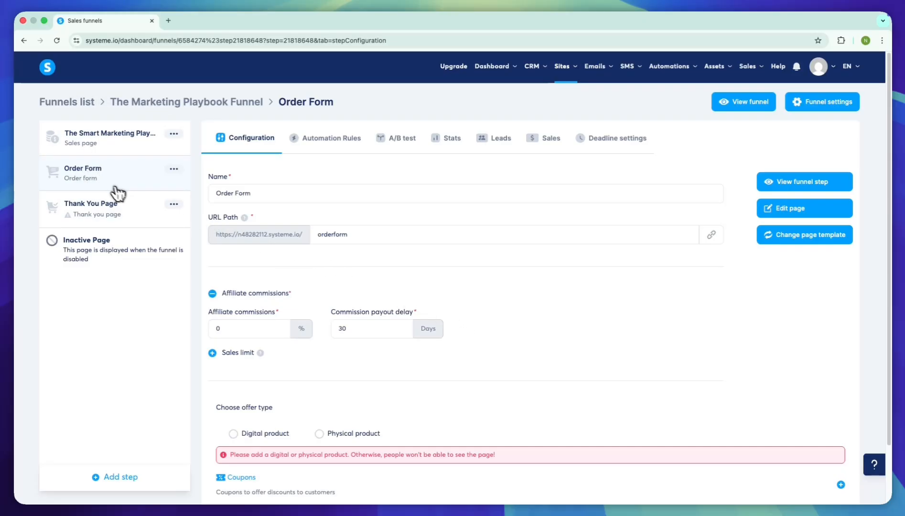
- Apply the ebook "Thank you!" template with the book cover to the Thank You Page step
click(92, 206)
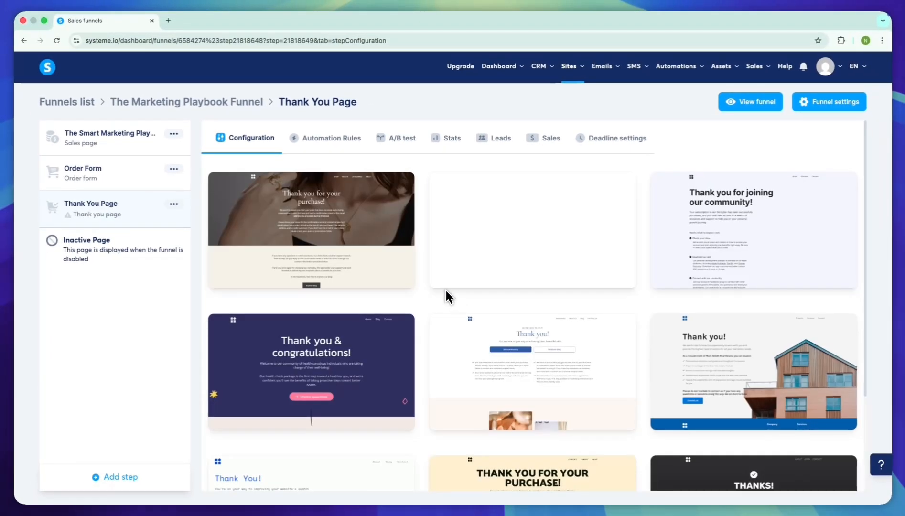
scroll(483, 300, down, 1)
scroll(483, 300, down, 3)
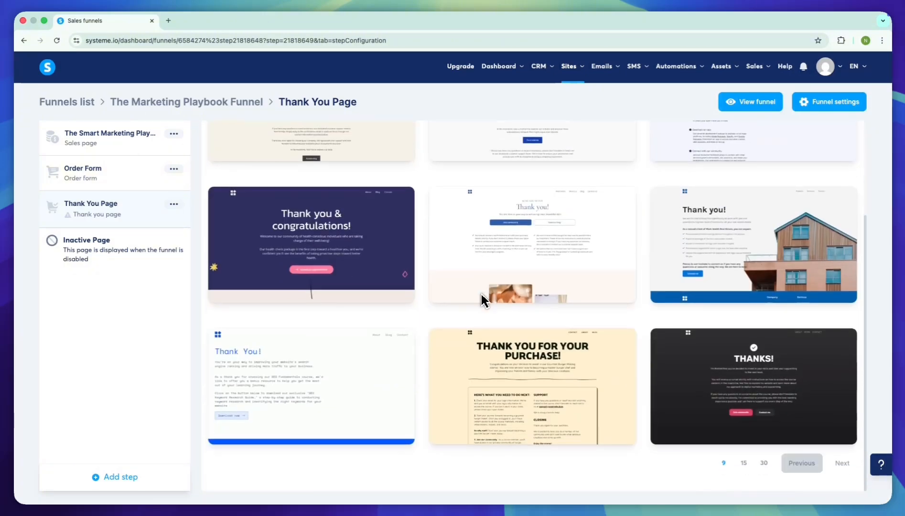
click(834, 462)
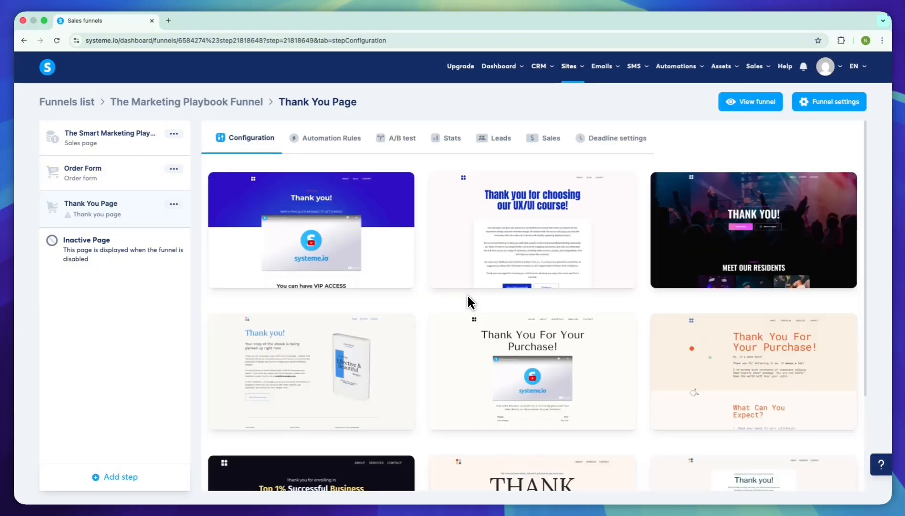
scroll(382, 315, down, 2)
click(274, 301)
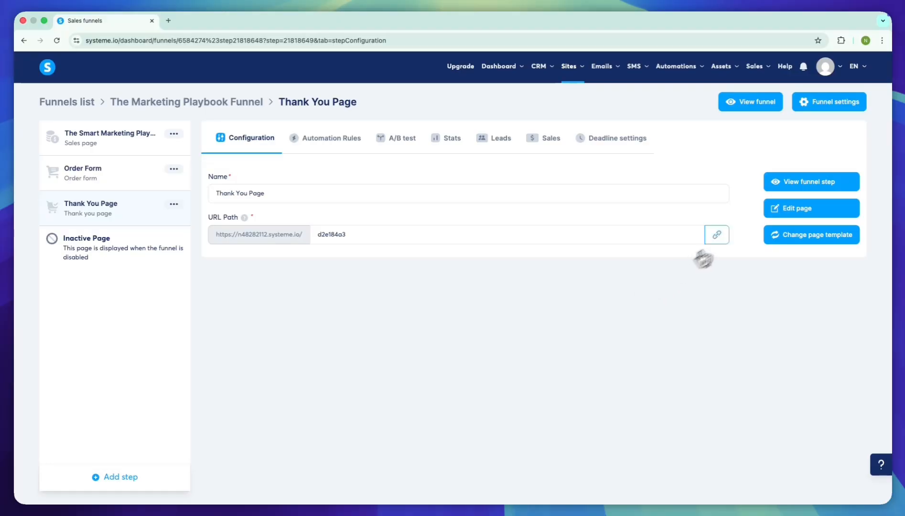
- Open the thank-you page for editing and examine its text, book image and the Join Community button's settings
click(775, 212)
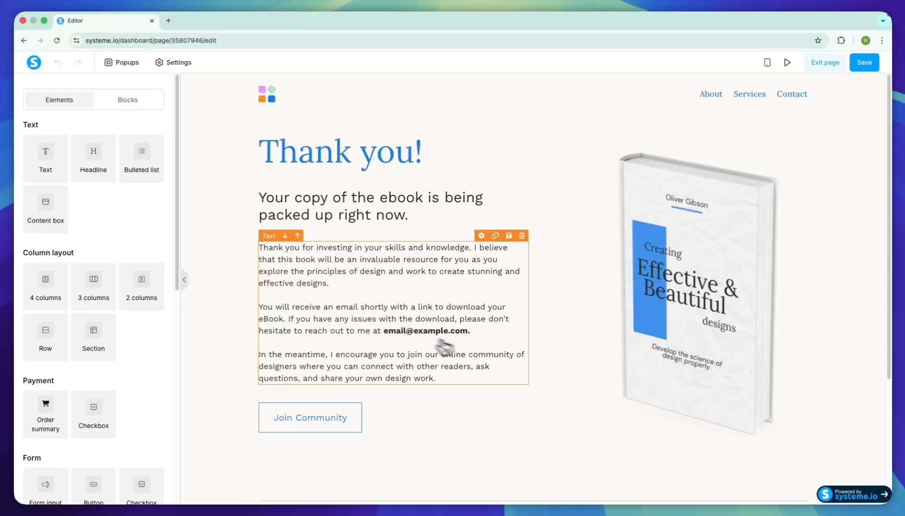
scroll(491, 350, down, 4)
scroll(492, 351, up, 4)
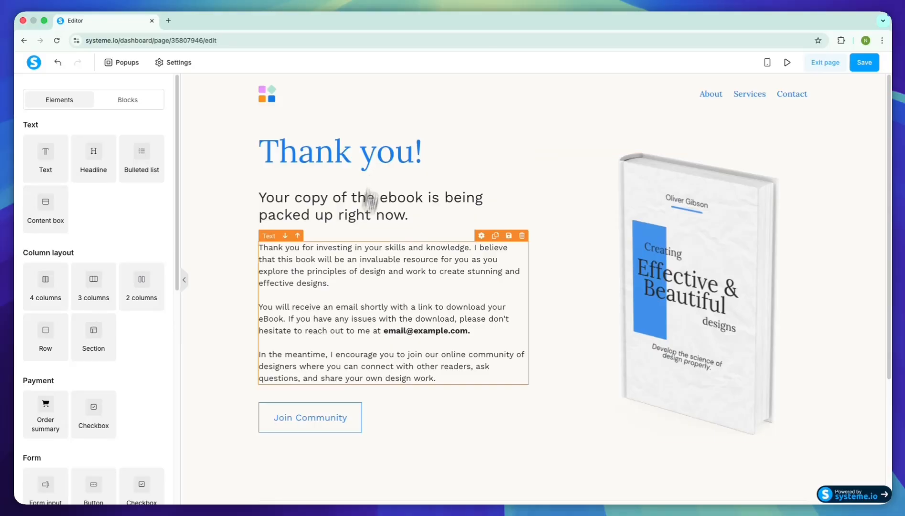
click(360, 247)
click(654, 317)
click(342, 414)
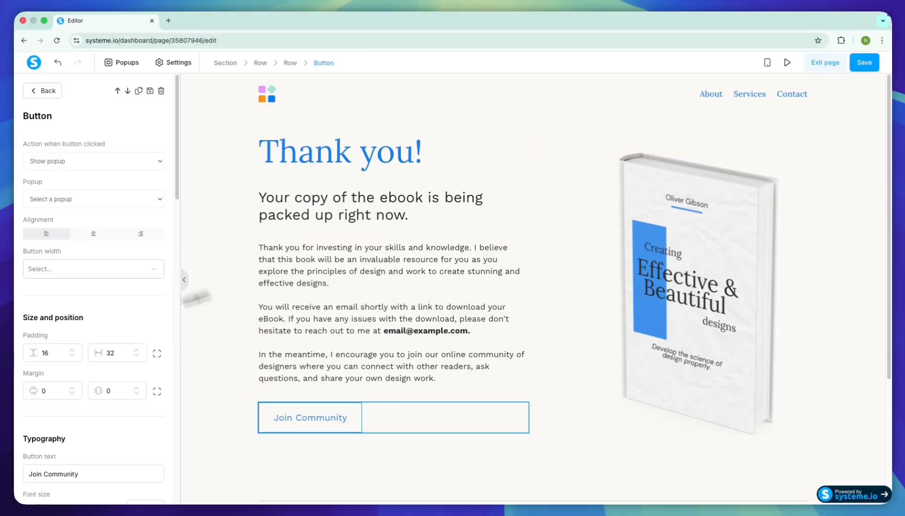
scroll(113, 335, down, 8)
scroll(112, 340, up, 8)
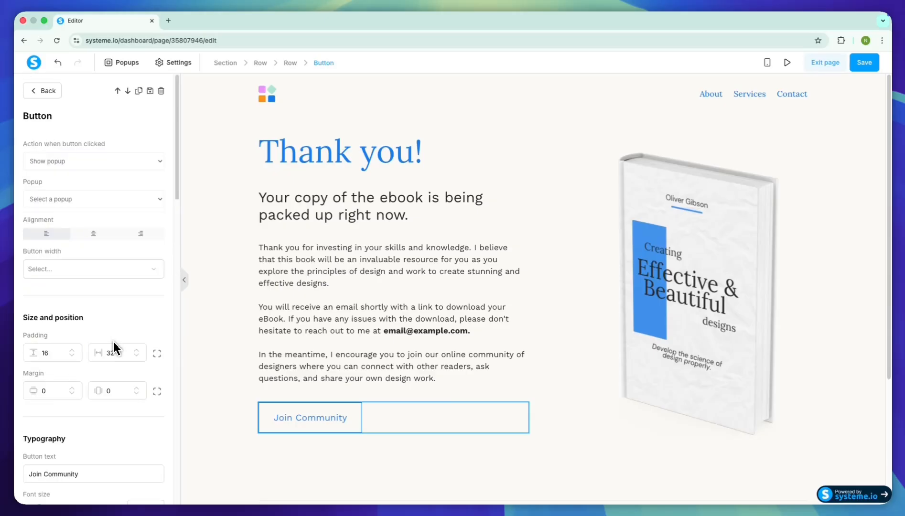
click(342, 413)
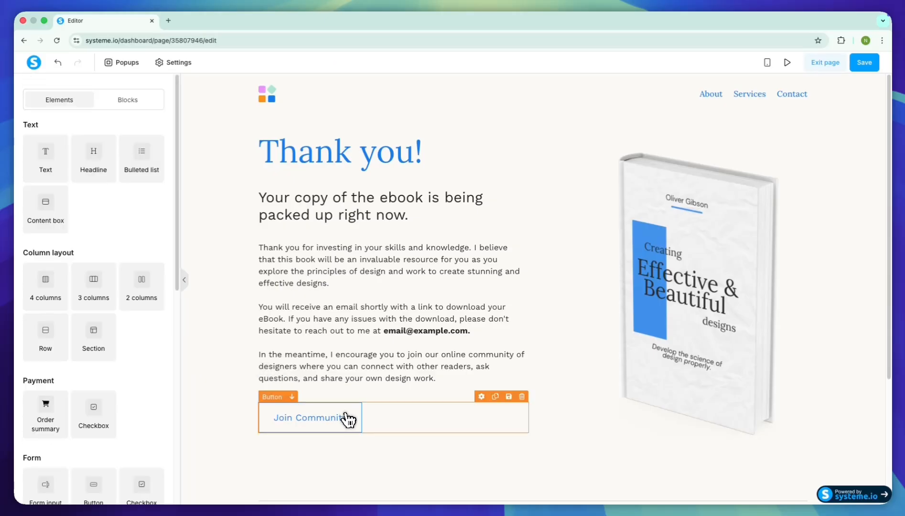
- Check the thank-you page's mobile view, save the page and leave the editor
click(392, 198)
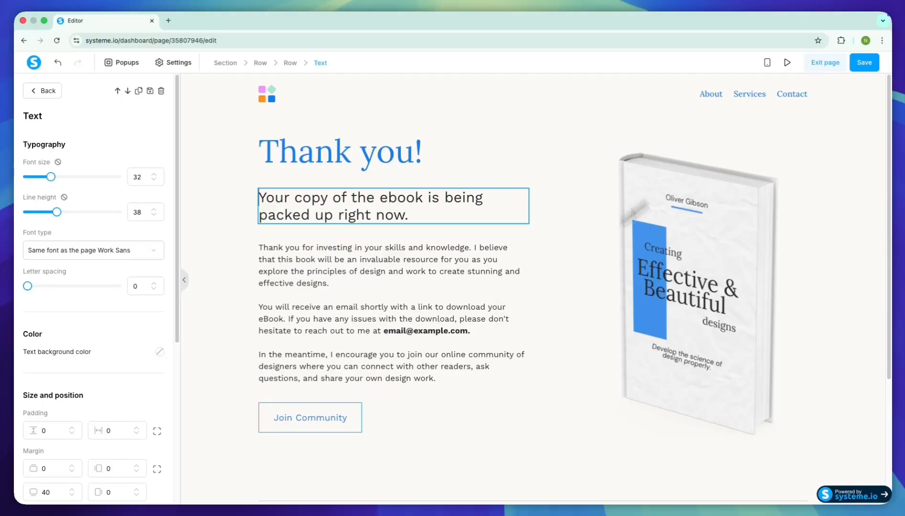
click(766, 63)
click(766, 64)
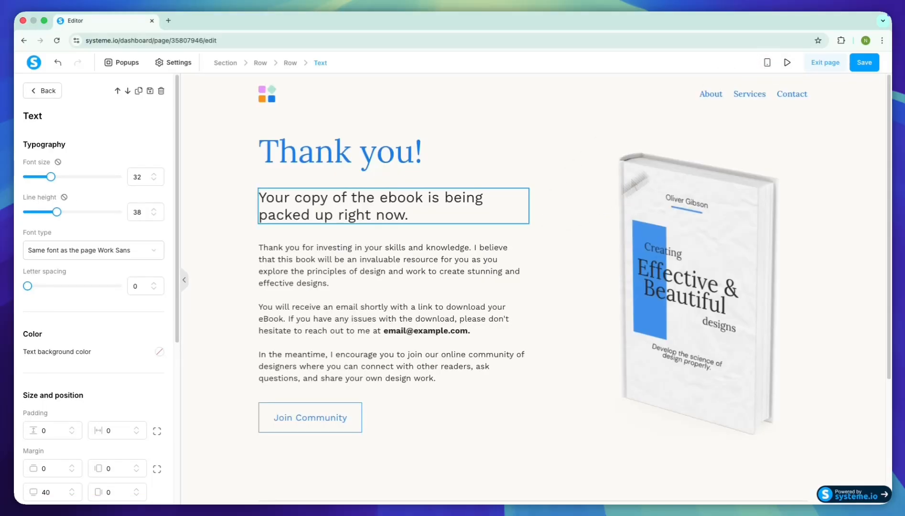
click(865, 64)
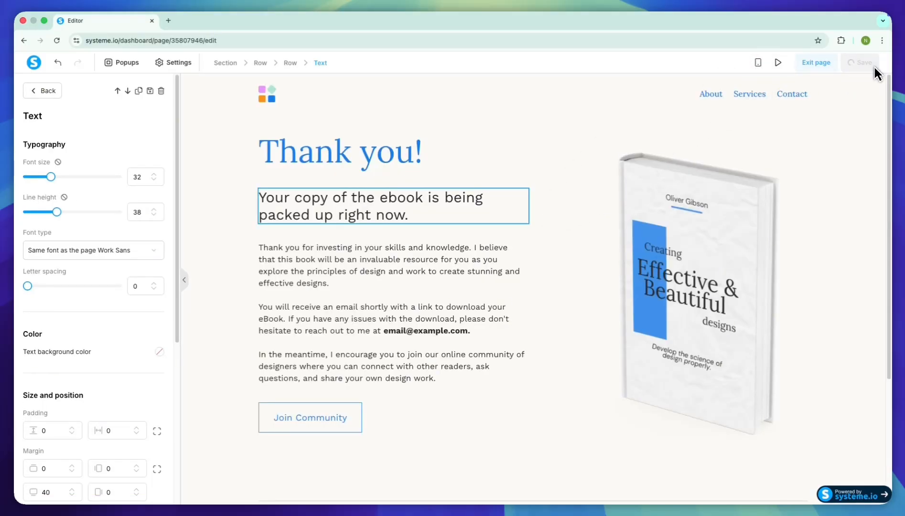
click(832, 64)
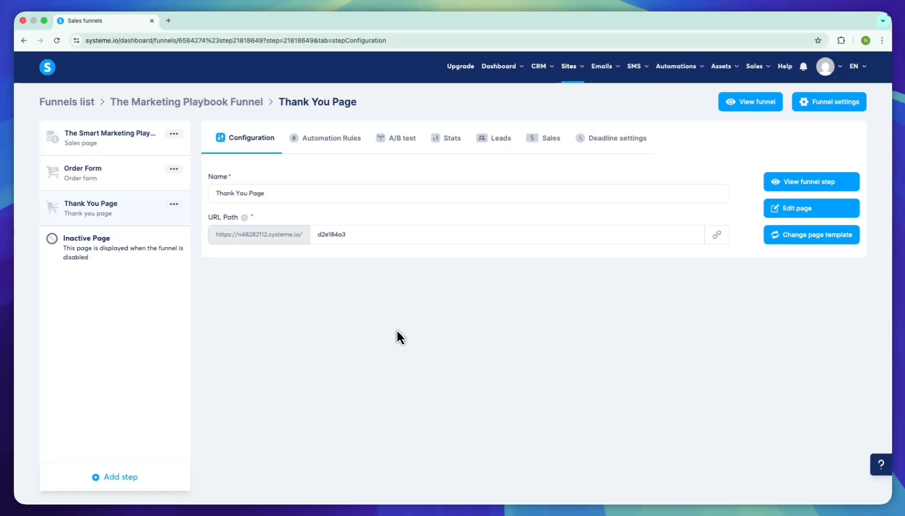
- Review the configuration of the sales page, order form and thank-you page steps in turn
click(148, 143)
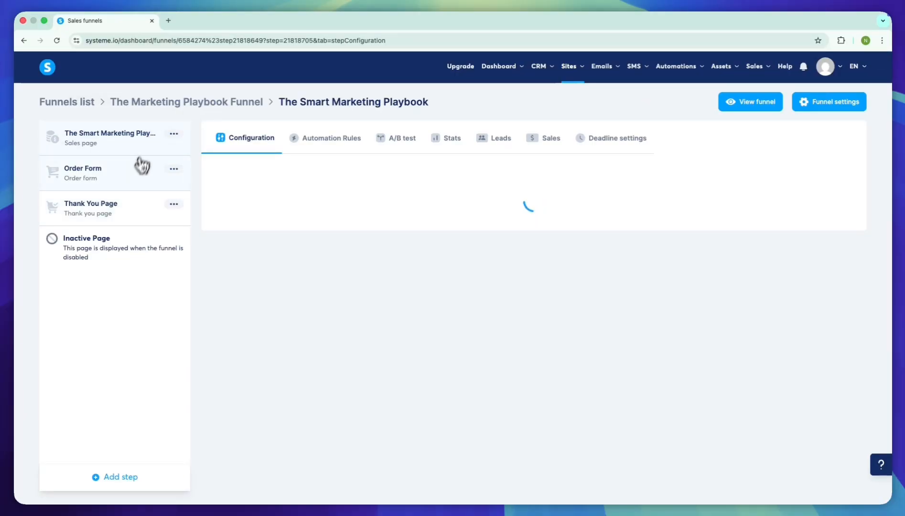
click(136, 176)
click(131, 203)
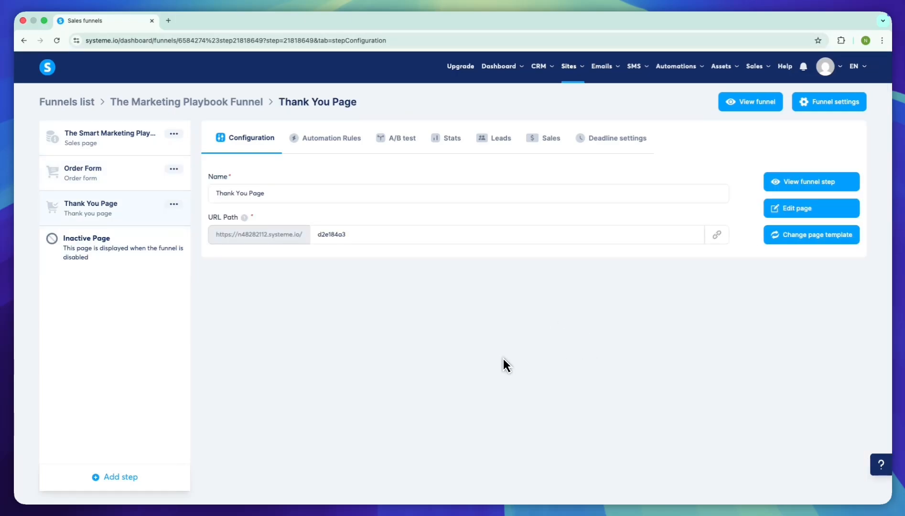
- Look through the contacts list, the email campaigns and the physical products in turn
mouse_move(549, 75)
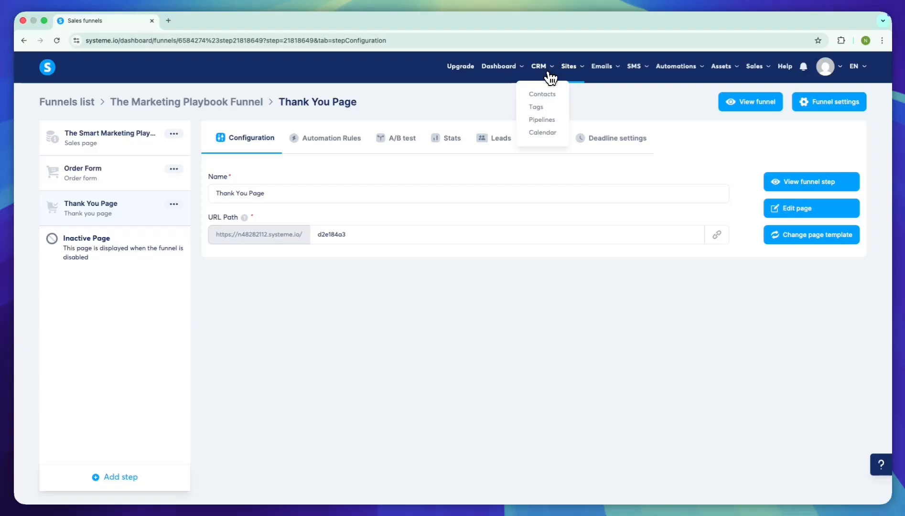
click(549, 93)
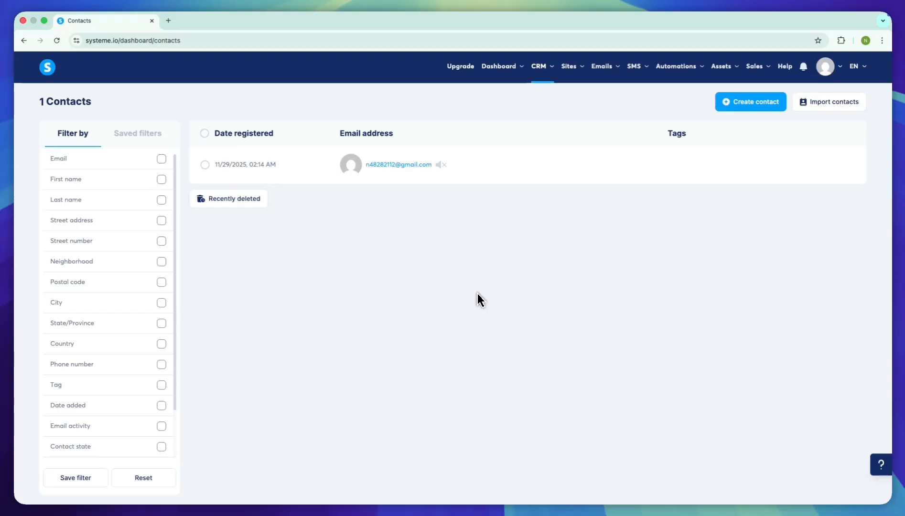
mouse_move(607, 69)
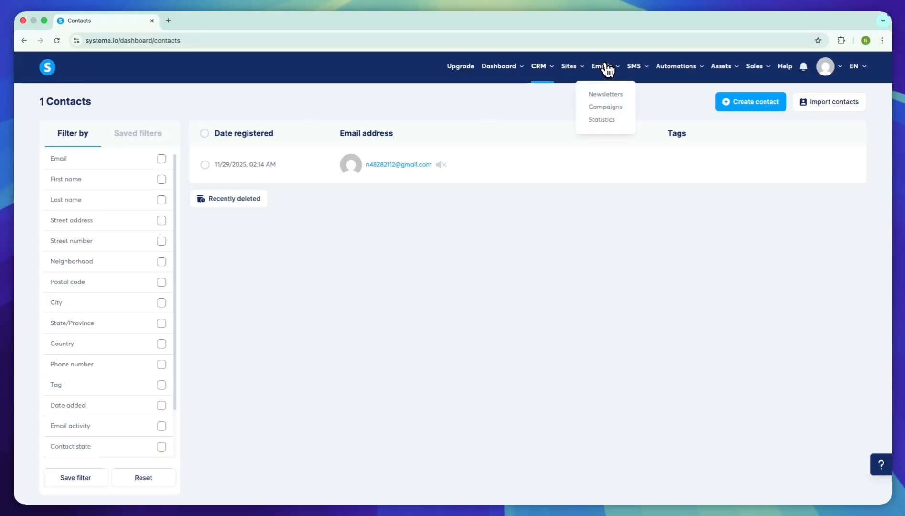
click(605, 108)
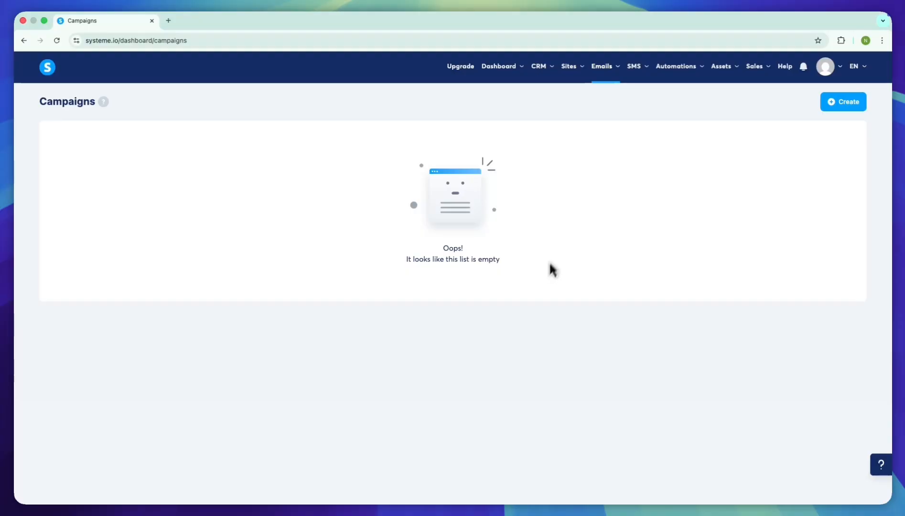
mouse_move(726, 75)
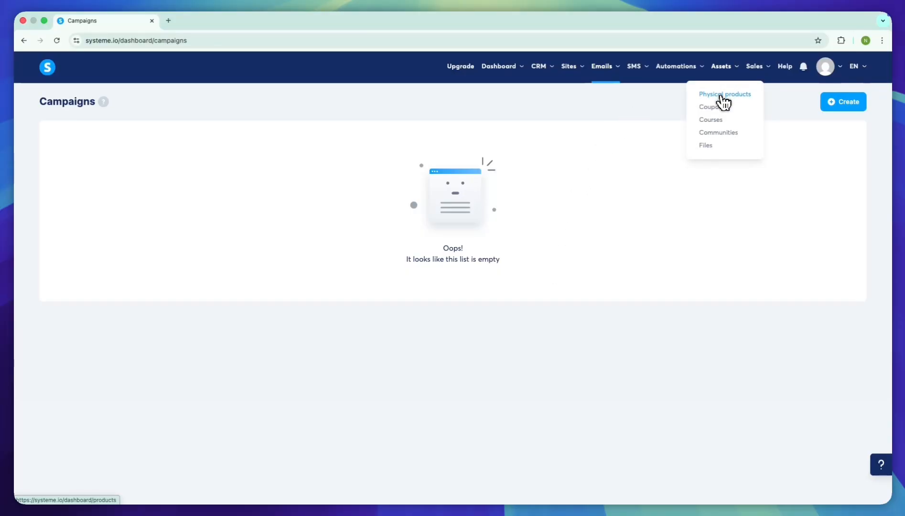
click(724, 95)
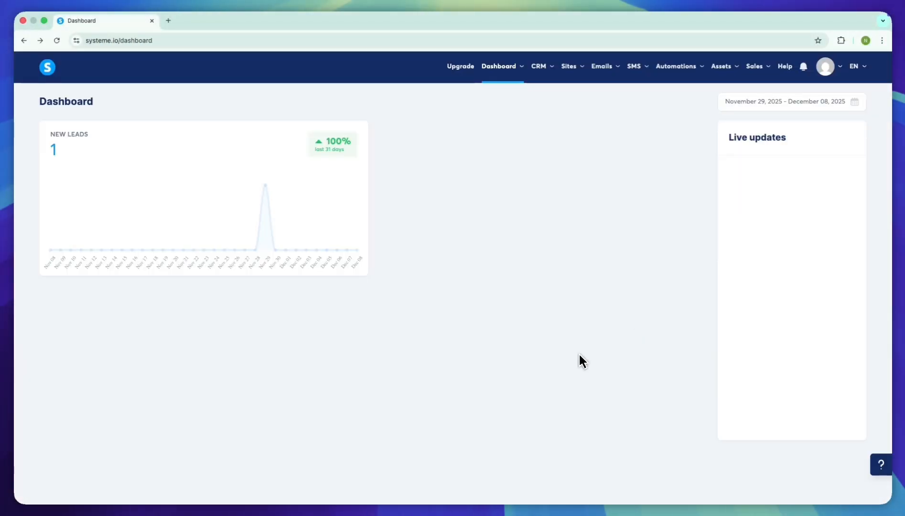
- Create a funnel named The Marketing Playbook Funnel with the Sell goal and U.S. Dollar as currency
drag(727, 136, 790, 201)
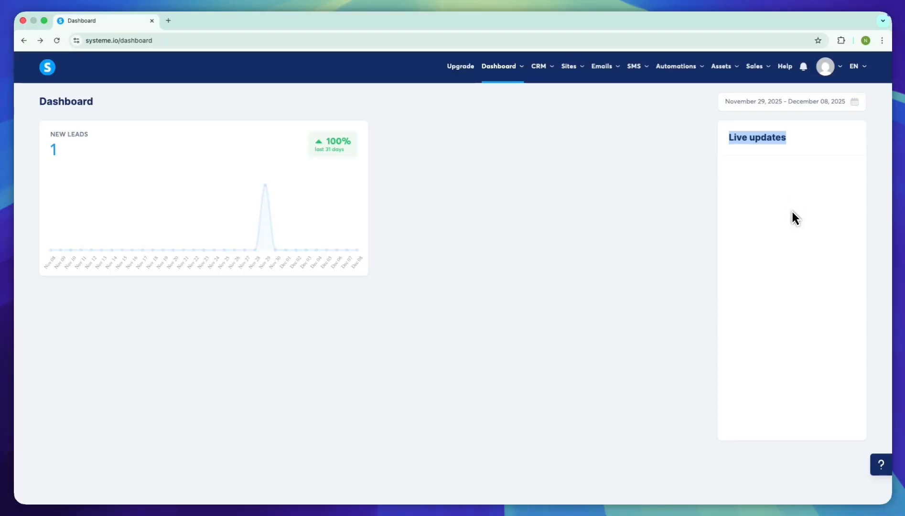
mouse_move(569, 66)
click(574, 95)
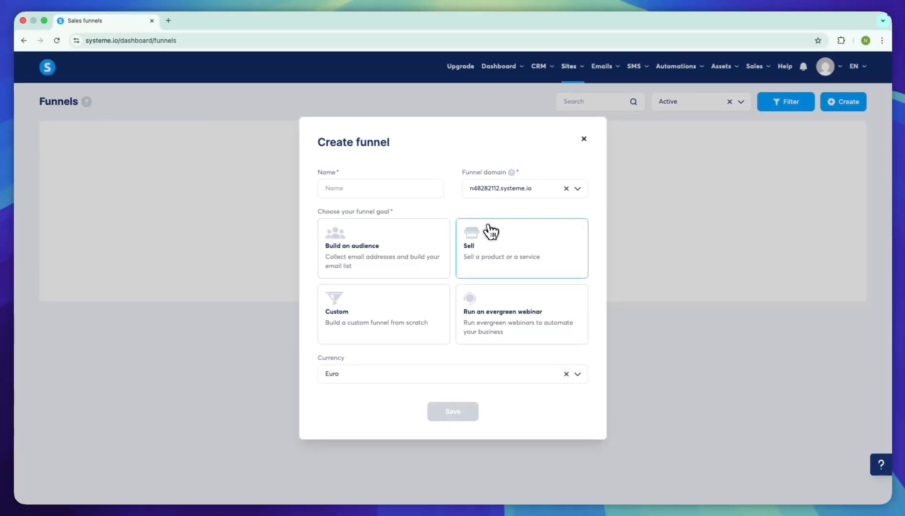
drag(318, 212, 409, 235)
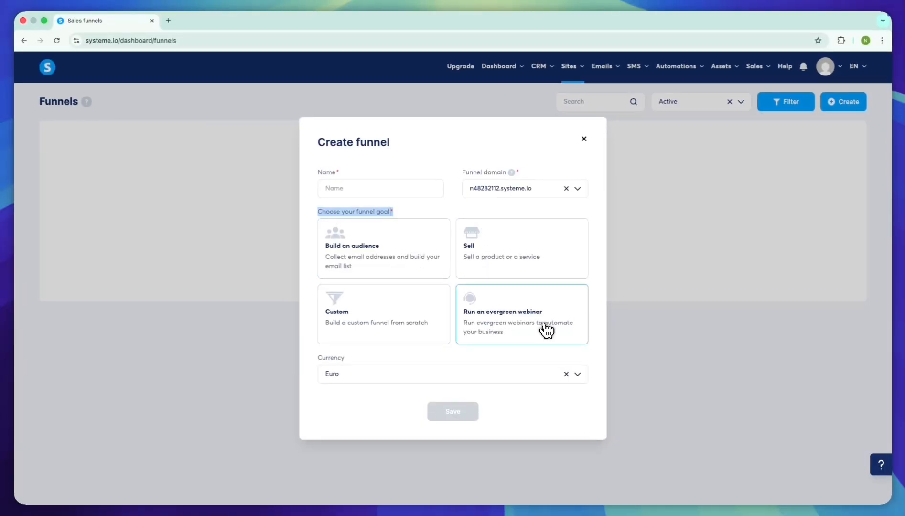
click(521, 249)
click(374, 187)
text(The Marketing Playbook Funnel)
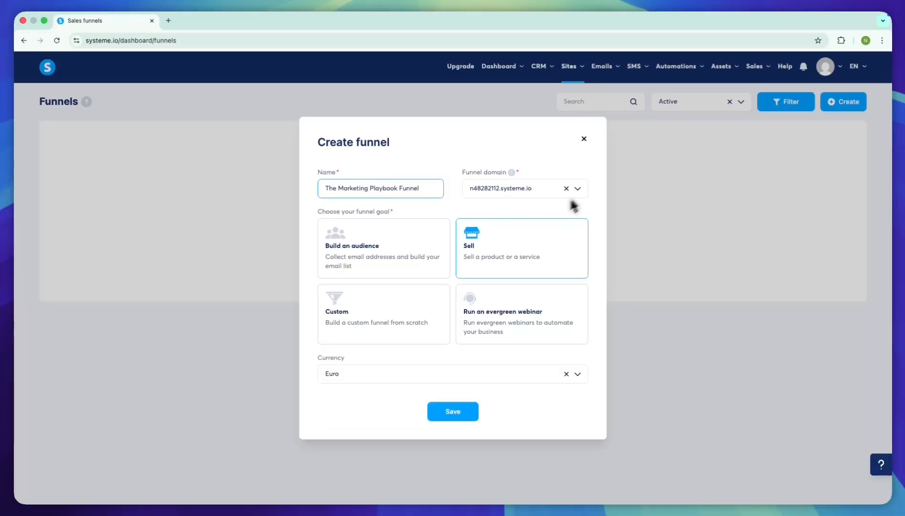
click(464, 376)
scroll(474, 460, down, 10)
click(473, 464)
click(447, 411)
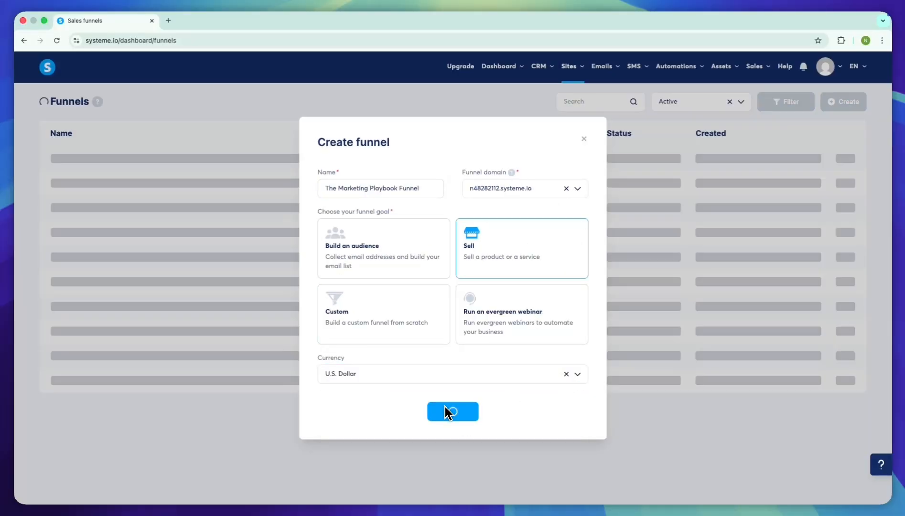
- Open The Marketing Playbook Funnel and delete the default step ahead of the Order Form
click(121, 158)
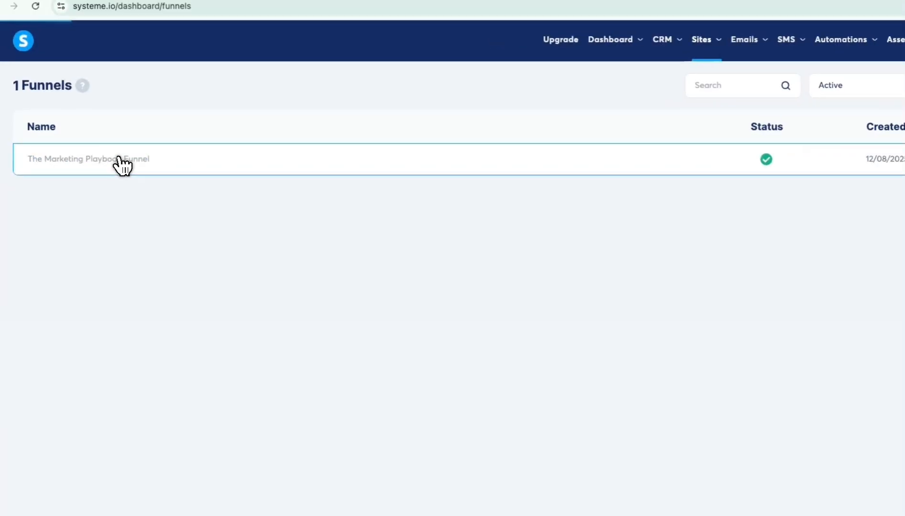
click(174, 134)
click(138, 291)
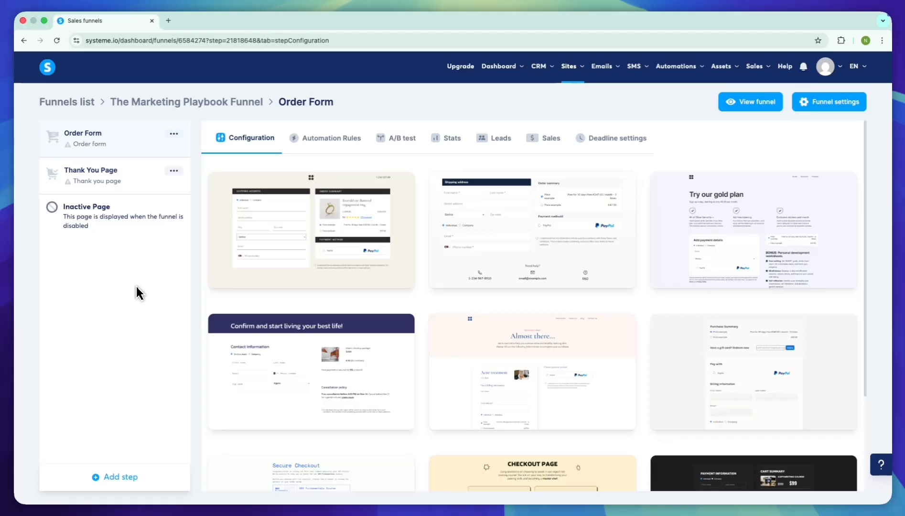
- Add a template-based funnel step named Sales Page of type Sales page and move it above the Order Form
click(115, 476)
click(495, 252)
text(Sales Page)
click(516, 292)
click(363, 325)
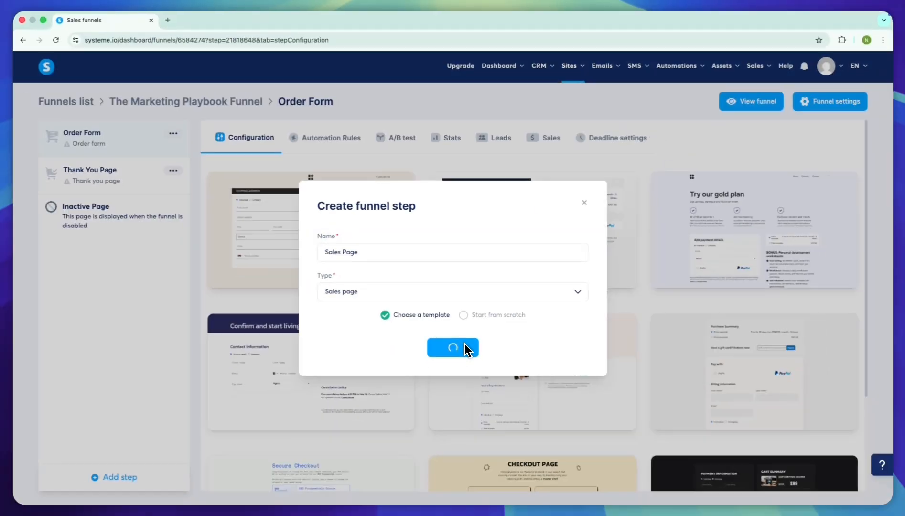
click(464, 348)
drag(123, 220, 148, 172)
click(148, 172)
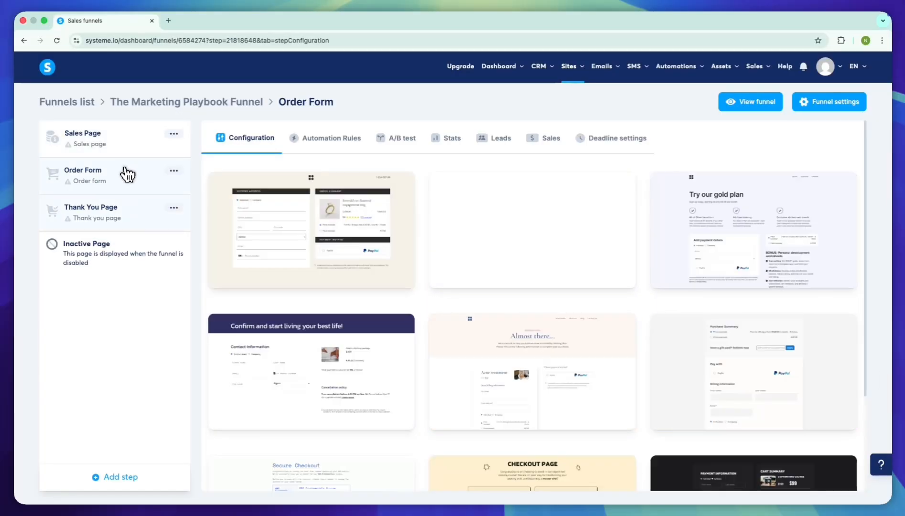
- Apply the "Creating Effective and Beautiful Designs" ebook template to the Sales Page step
click(119, 147)
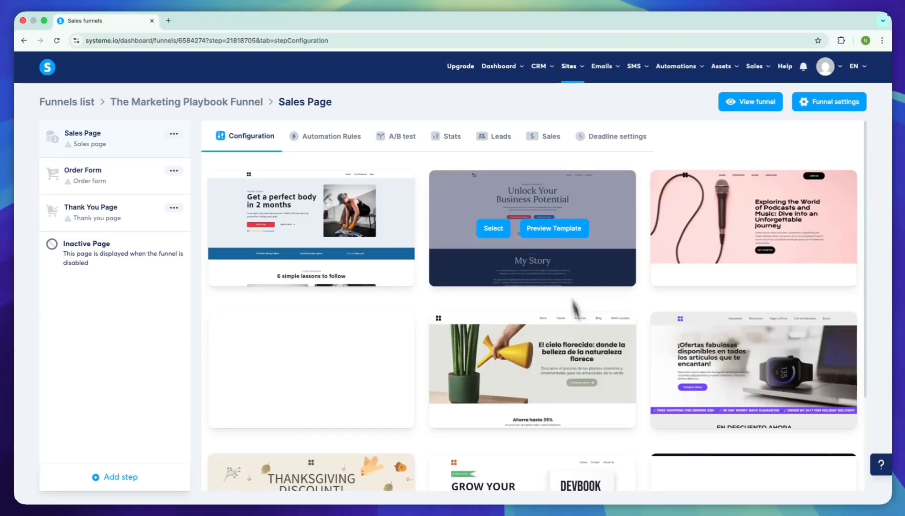
scroll(574, 306, down, 3)
click(842, 462)
scroll(536, 326, down, 3)
click(842, 463)
click(764, 463)
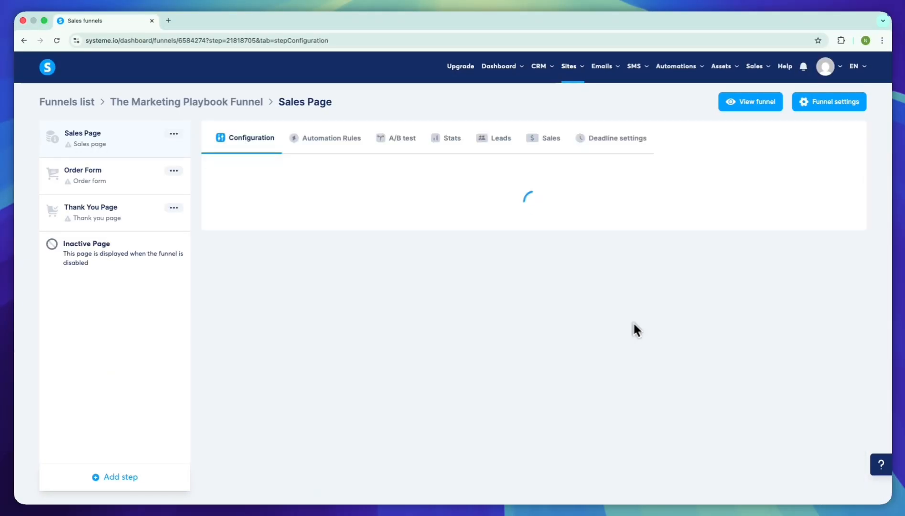
scroll(643, 318, down, 20)
scroll(621, 313, up, 10)
scroll(593, 365, down, 1)
click(497, 346)
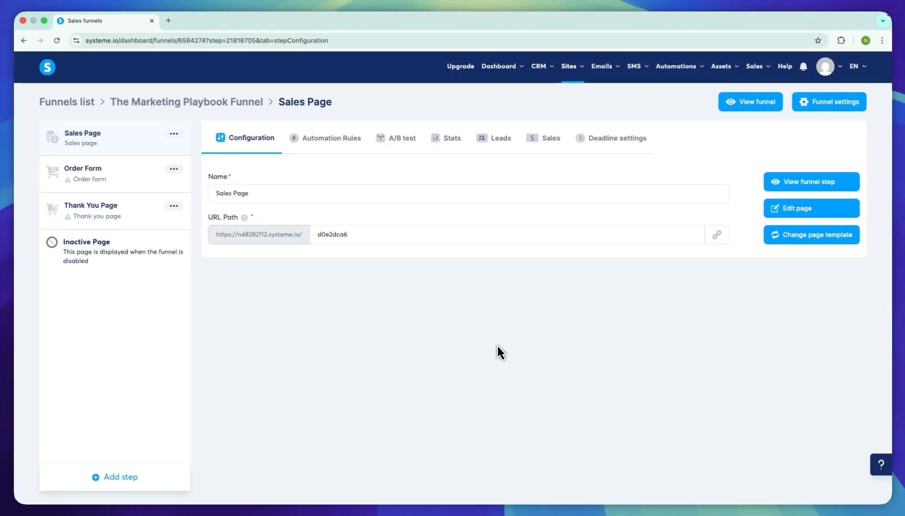
- Rename the sales page step as The Smart Marketing Playbook
click(283, 192)
key(ctrl+a)
text(The Smart Marketing Playbook)
click(381, 250)
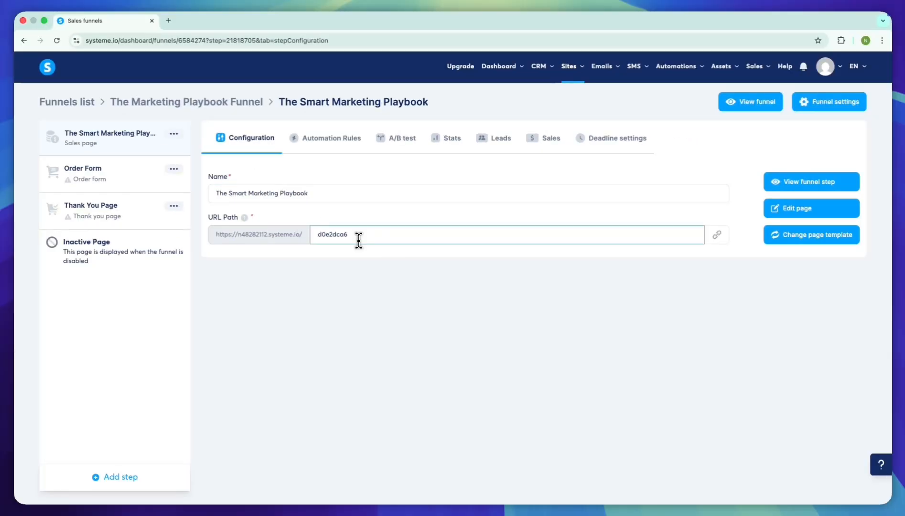
- Open the sales page for editing and replace its main headline with The Smart Marketing Playbook
click(799, 209)
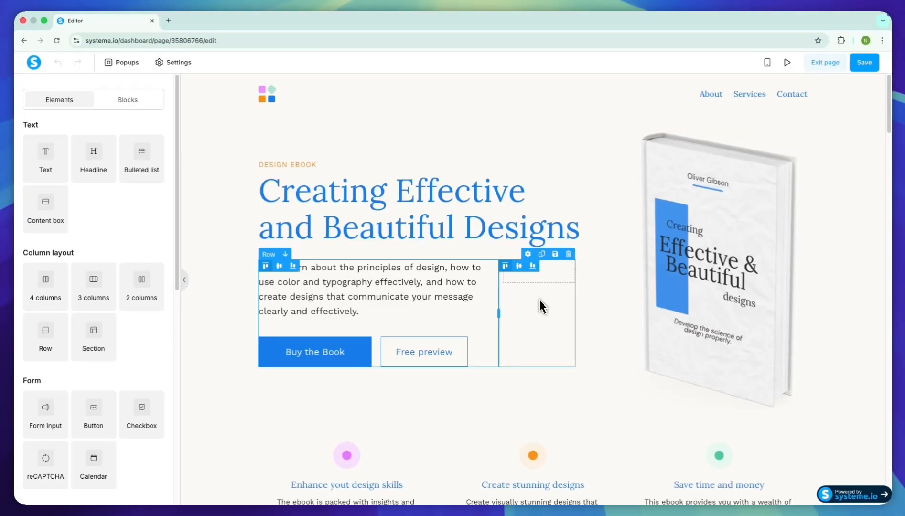
scroll(210, 372, down, 5)
scroll(388, 216, up, 5)
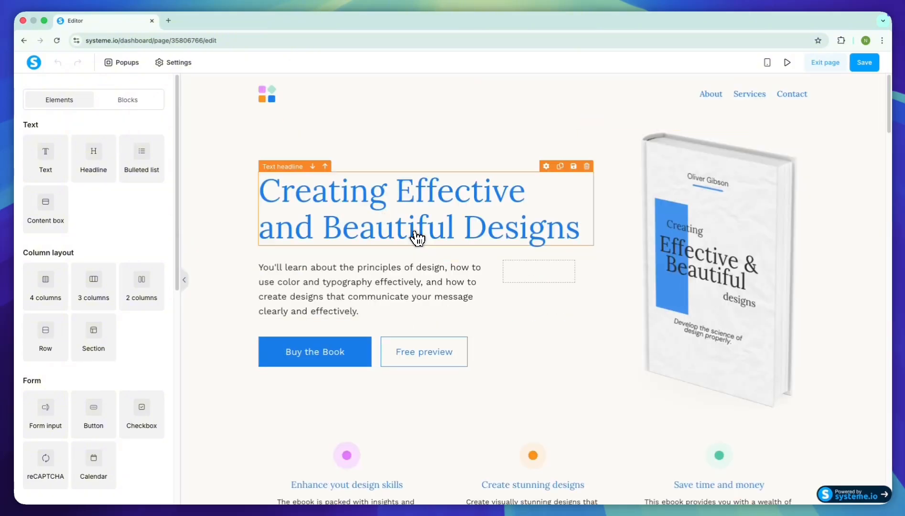
click(389, 216)
key(super+a)
text(The Smart Marketing Playbook)
- Set the main headline's font size to 68 and its line height to 79
key(super+a)
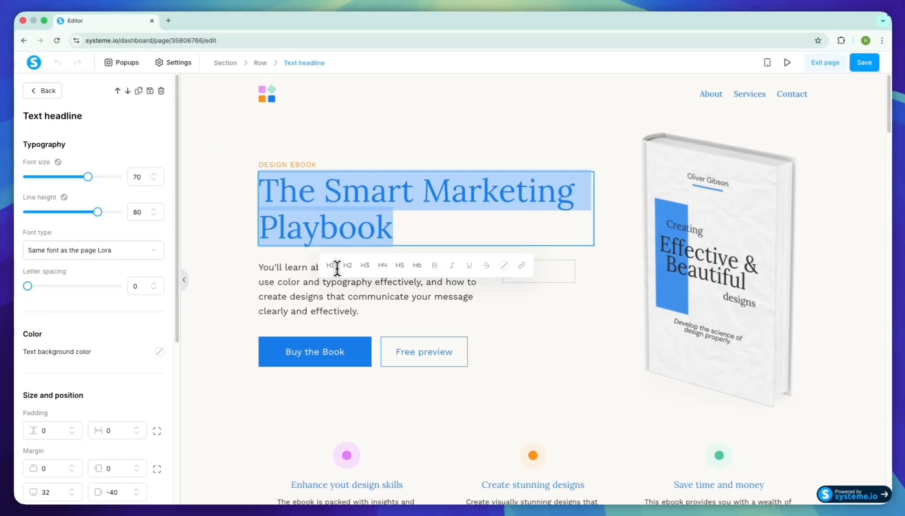
drag(88, 177, 97, 178)
drag(98, 212, 109, 212)
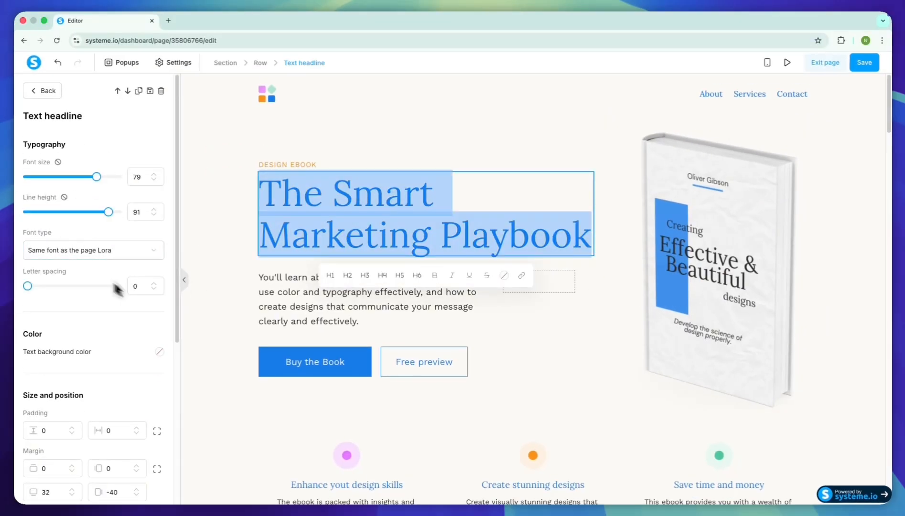
drag(97, 177, 86, 177)
drag(108, 212, 98, 213)
- Try Montserrat as the main headline's font and undo the change
click(98, 251)
click(107, 308)
click(99, 275)
text(Montserrat)
click(52, 299)
key(super+z)
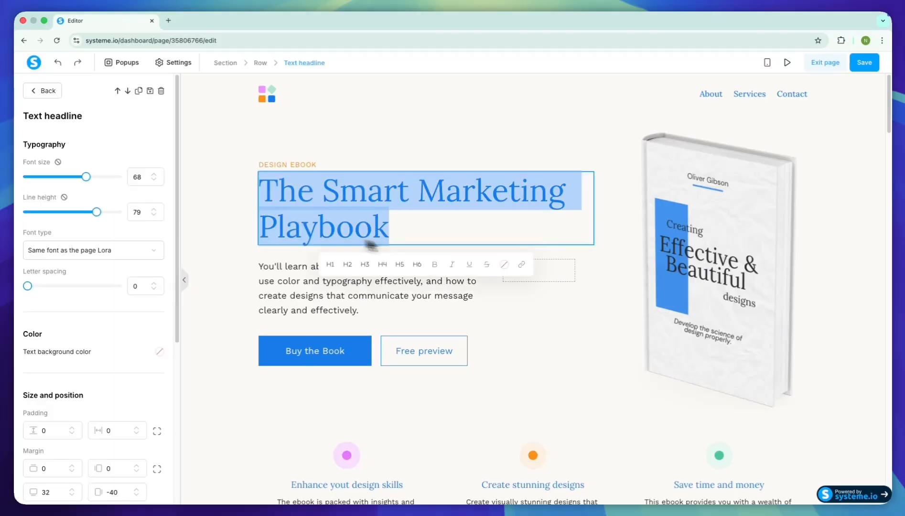
- Append the sample text "sefsefsdfsd asdfasea asd" to the paragraph below the headline
click(401, 199)
click(408, 306)
text(sefsefsdfsd asdfasea asd)
- Select the book cover image and look at its image file upload options
click(725, 266)
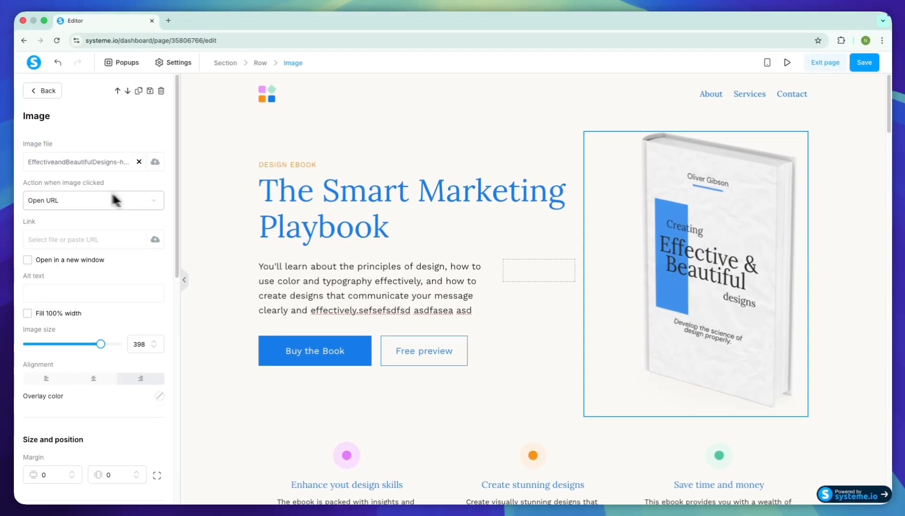
click(155, 162)
click(345, 329)
- Check the Buy the Book button's click action and change its text to Subscribe
click(314, 351)
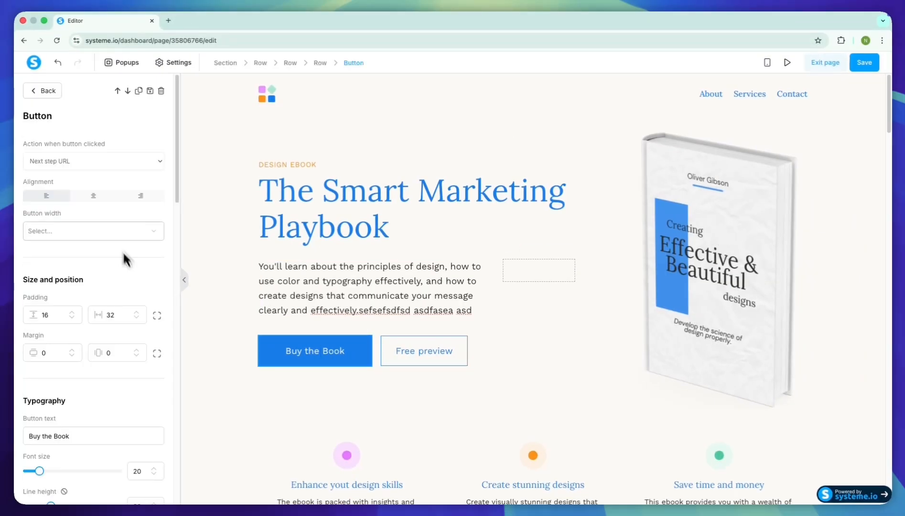
click(99, 161)
click(99, 161)
scroll(108, 205, down, 5)
triple_click(107, 204)
text(Subscribe)
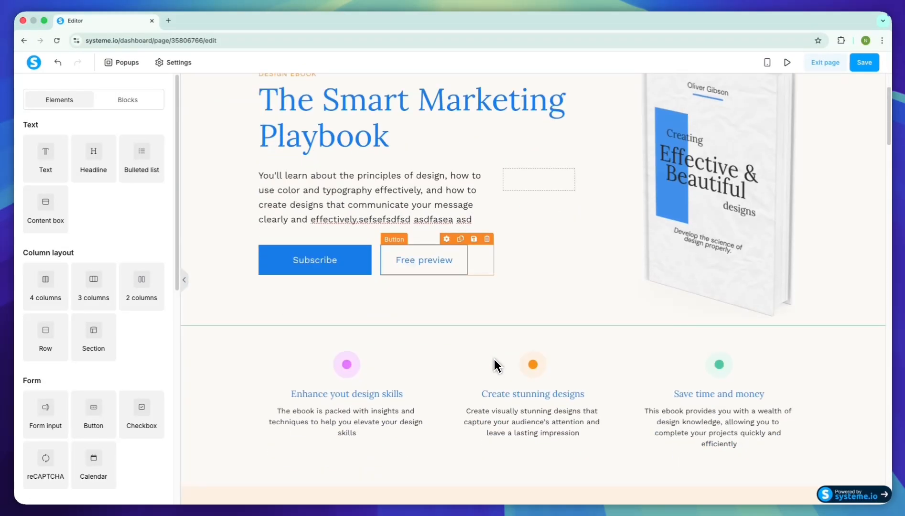
- Insert a "Large Call to Action Headline" block below the hero section and add a button under its text
click(217, 319)
click(878, 366)
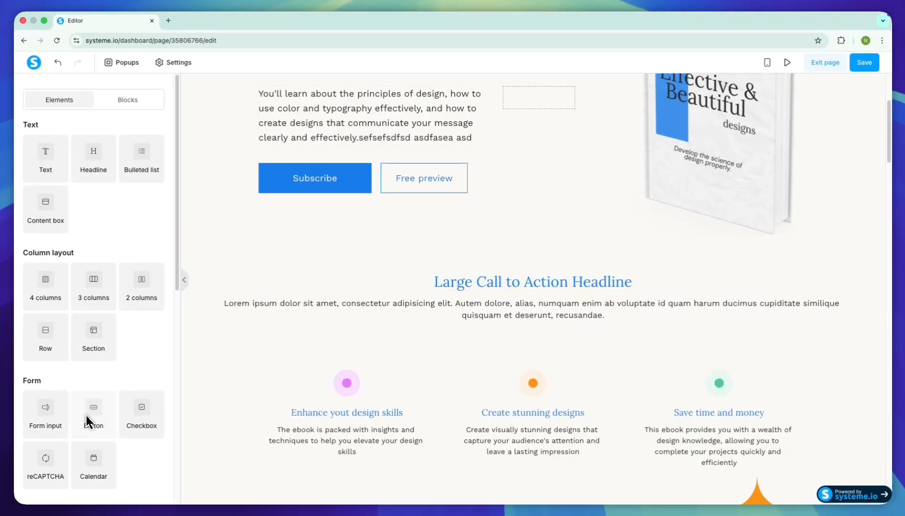
drag(86, 420, 612, 355)
scroll(572, 169, up, 4)
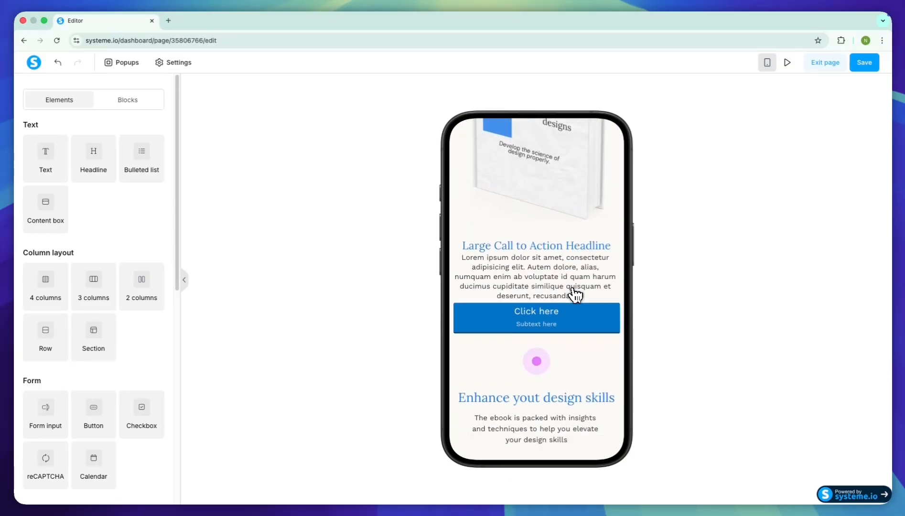
- Examine the added Click here button and its settings in the mobile view and leave the page editor
scroll(574, 295, up, 3)
click(559, 307)
scroll(91, 287, down, 10)
click(39, 417)
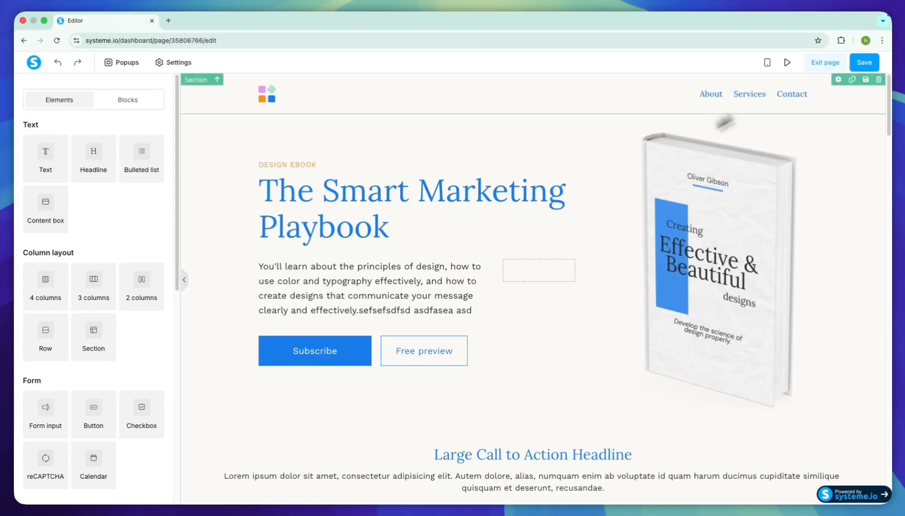
click(825, 62)
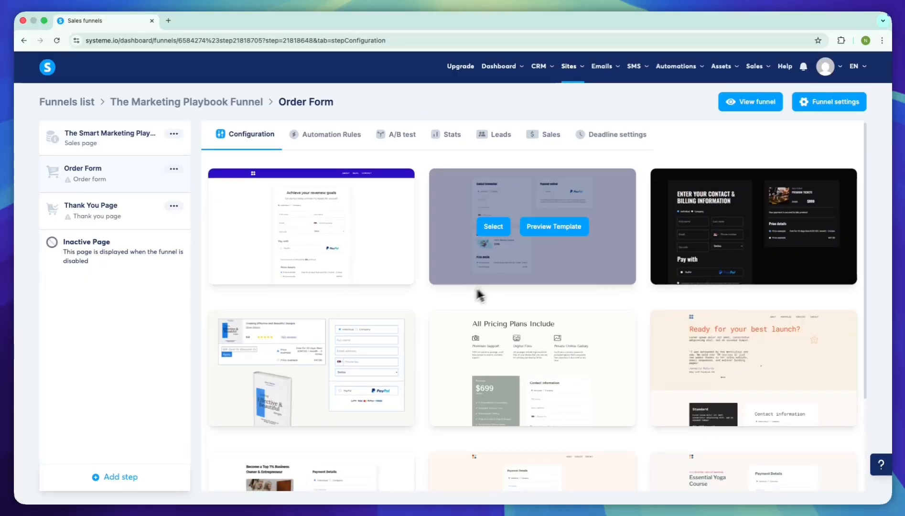
- Apply the order form template with the book cover to the Order Form step and set its URL path to orderform
click(271, 366)
double_click(360, 234)
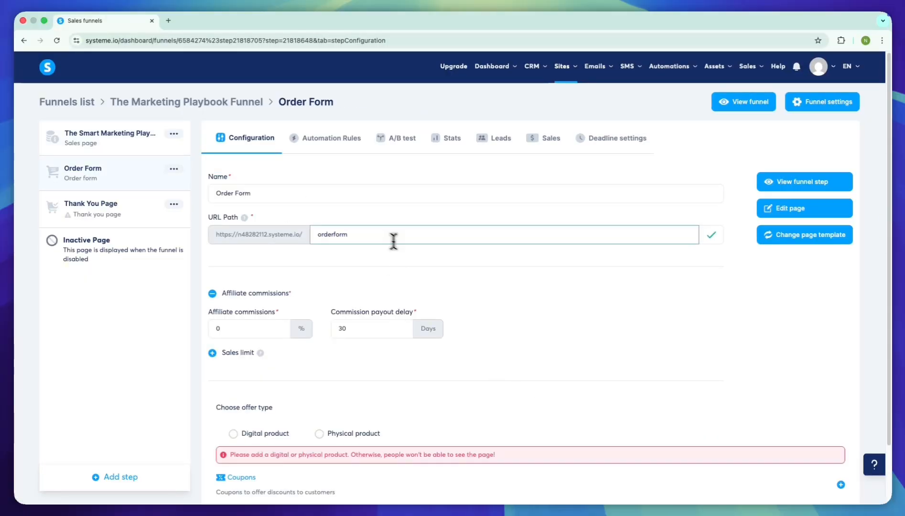
text(orderform)
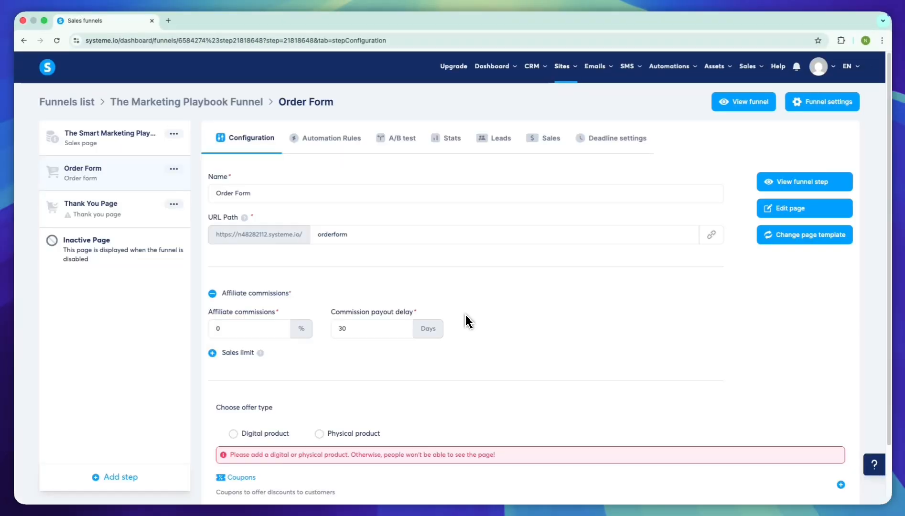
- Apply the ebook "Thank you!" template to the Thank You Page step and check the page in the editor
click(91, 206)
mouse_move(351, 327)
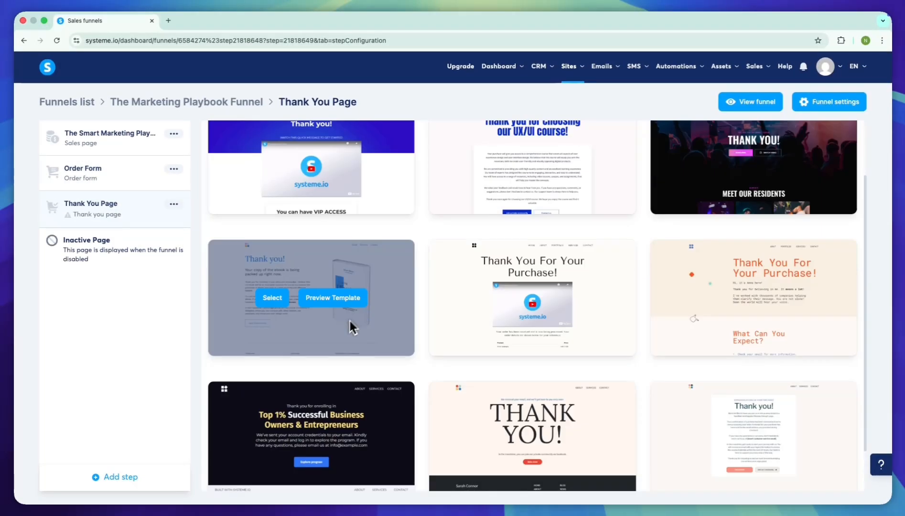
click(778, 212)
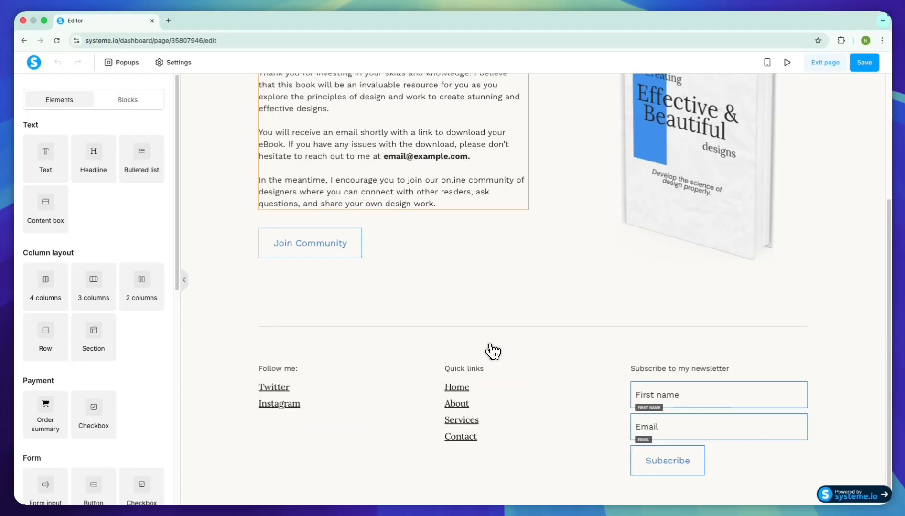
click(360, 251)
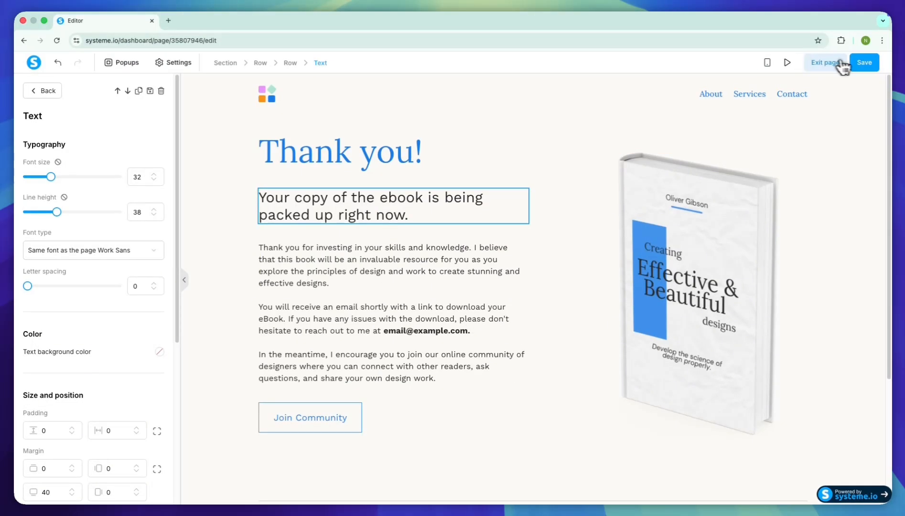
click(825, 62)
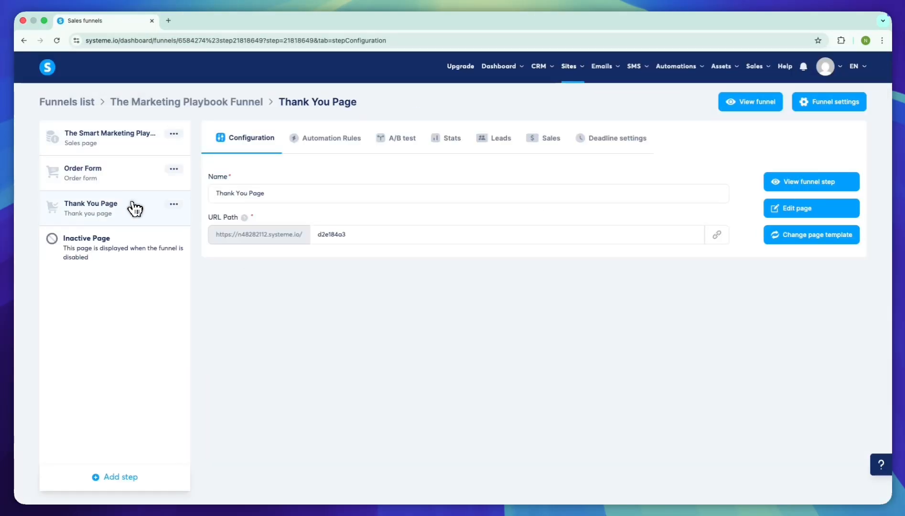